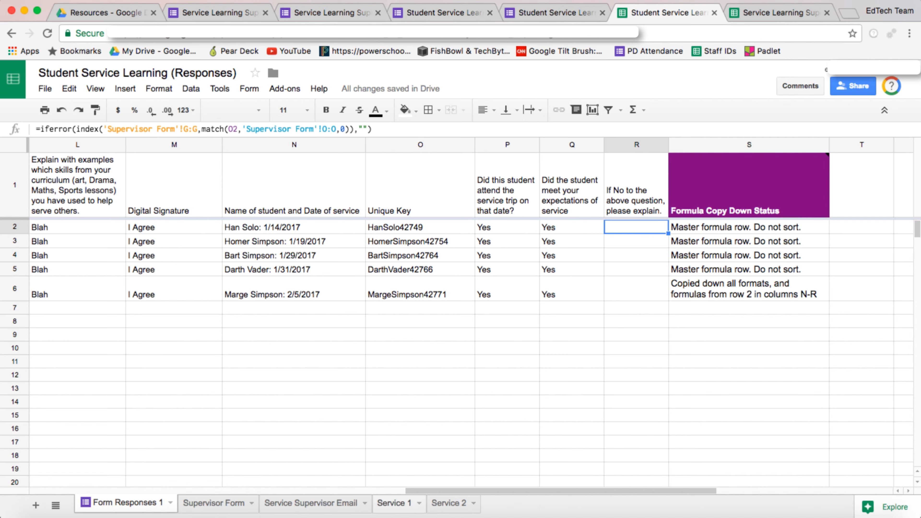
- Check the Service 1 sheet, and in Form Responses 1 insert one blank column directly after column R
left_click(394, 503)
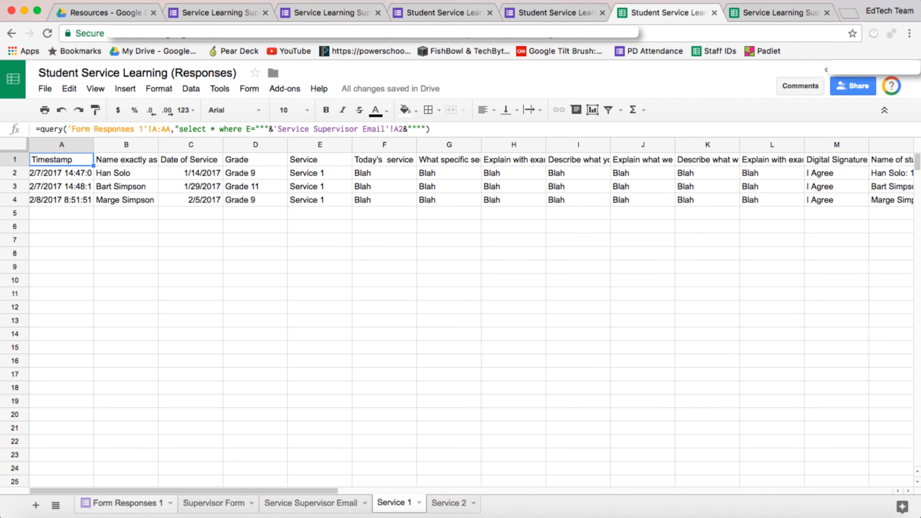
left_click(128, 502)
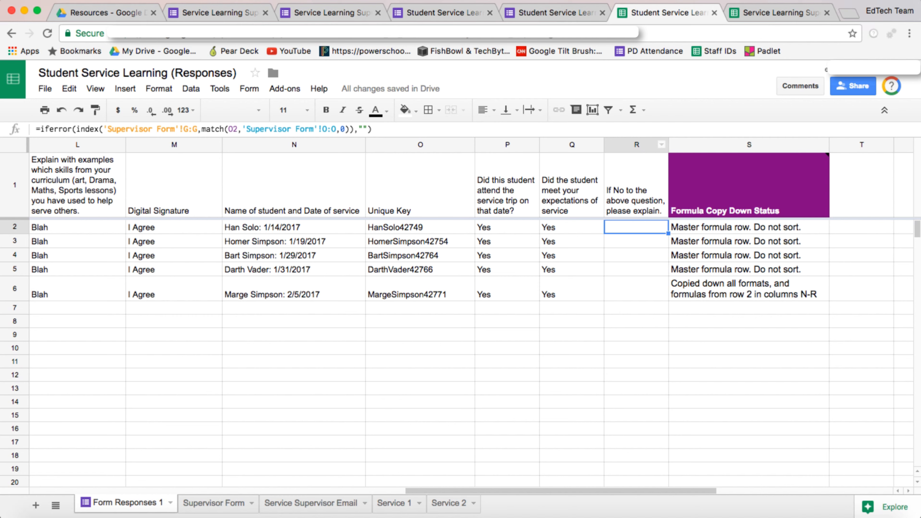
left_click(634, 145)
right_click(632, 144)
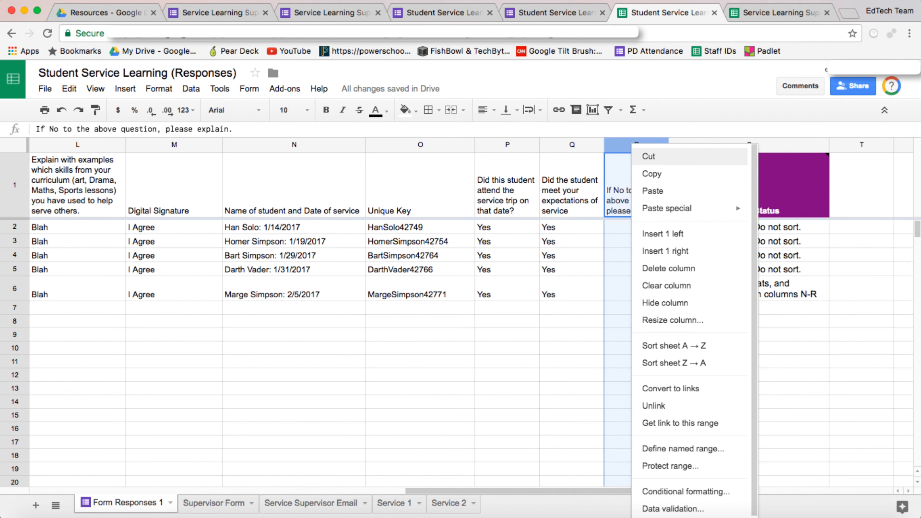
left_click(665, 252)
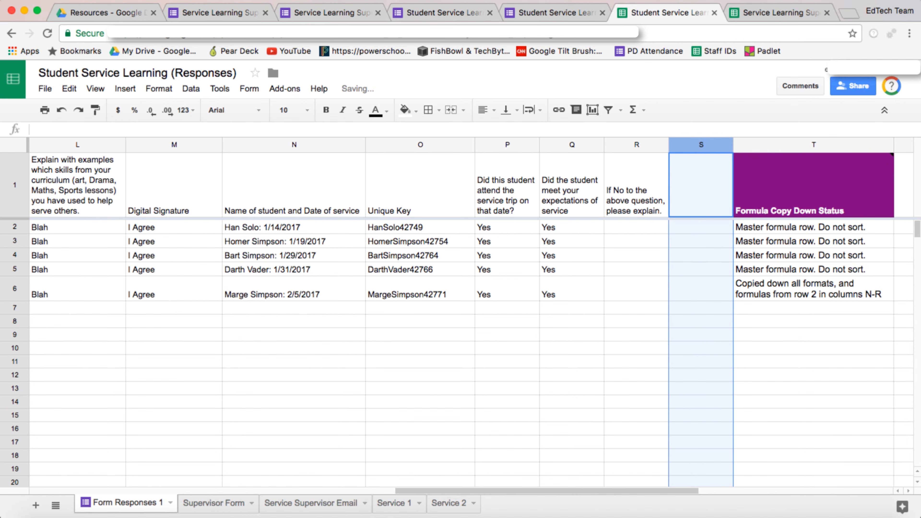
- Enter the header "Did the student attend and meet expectations?" in cell S1 of the new column
left_click(701, 185)
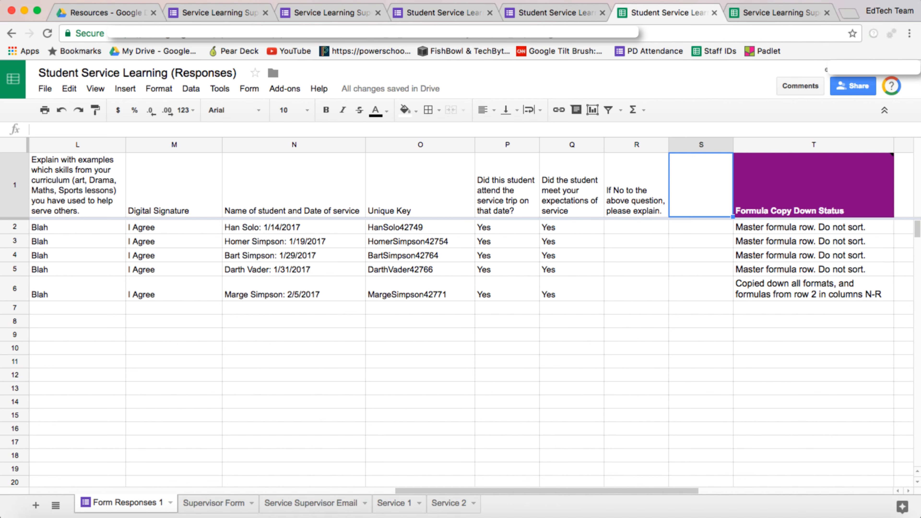
type("Did ")
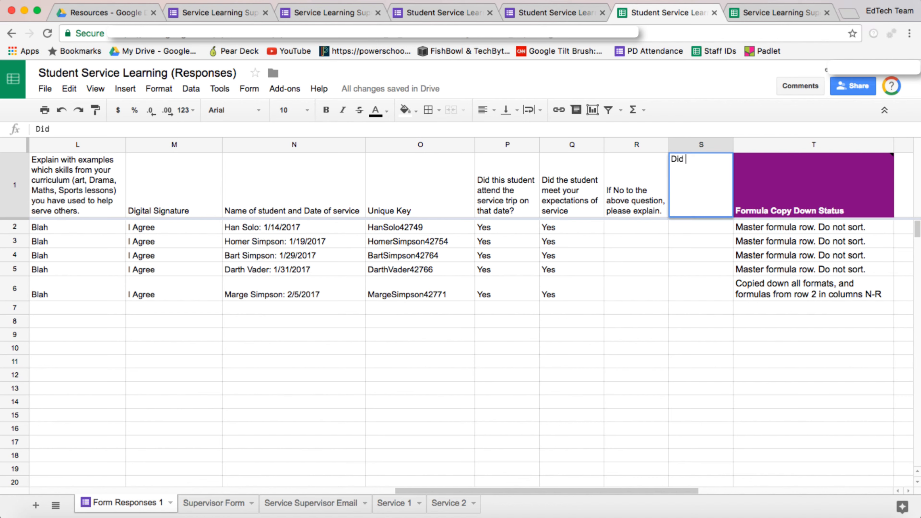
type("the student attend and")
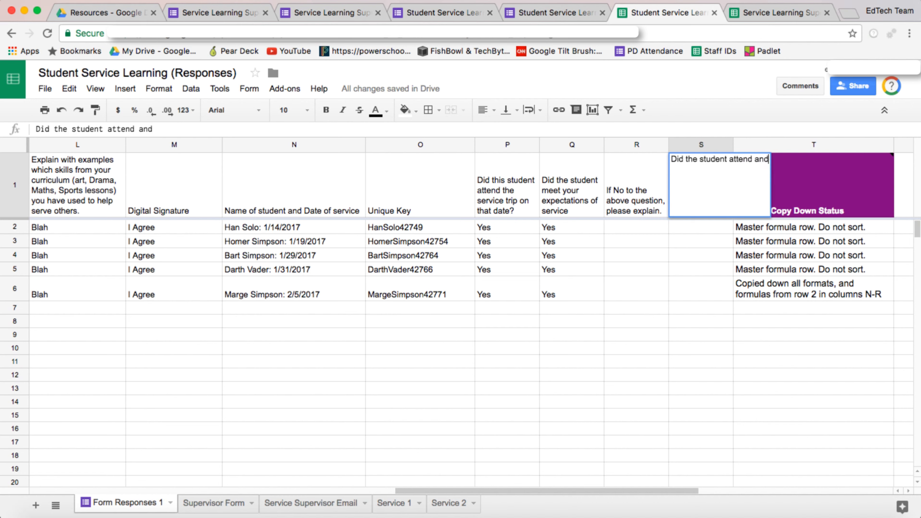
type(" meet expectations?")
key("Return")
key("Up")
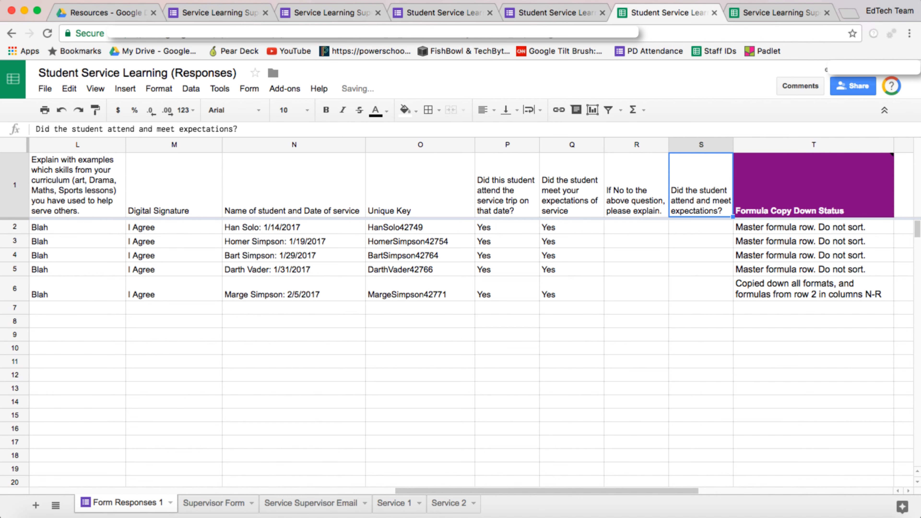
- Enter the formula =and(P2="Yes",Q2="Yes") in cell S2 to test both supervisor answers
left_click(507, 227)
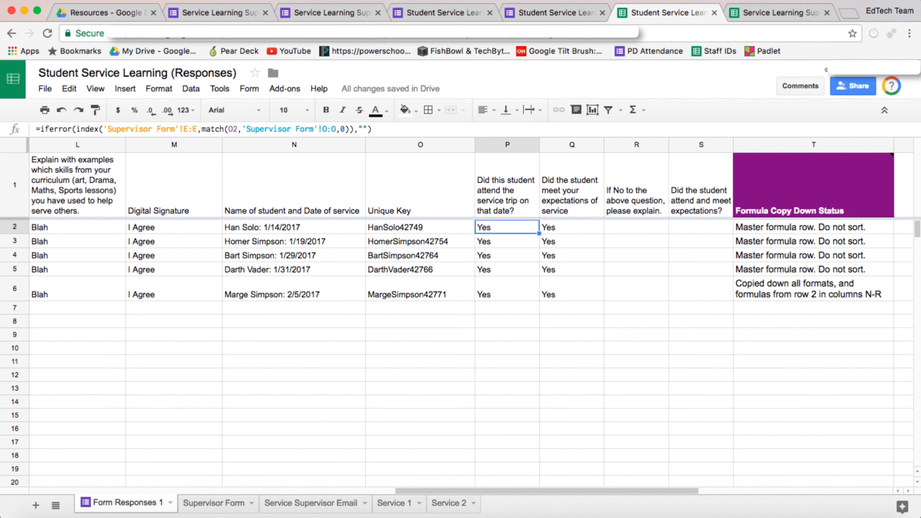
left_click(571, 227)
left_click(700, 227)
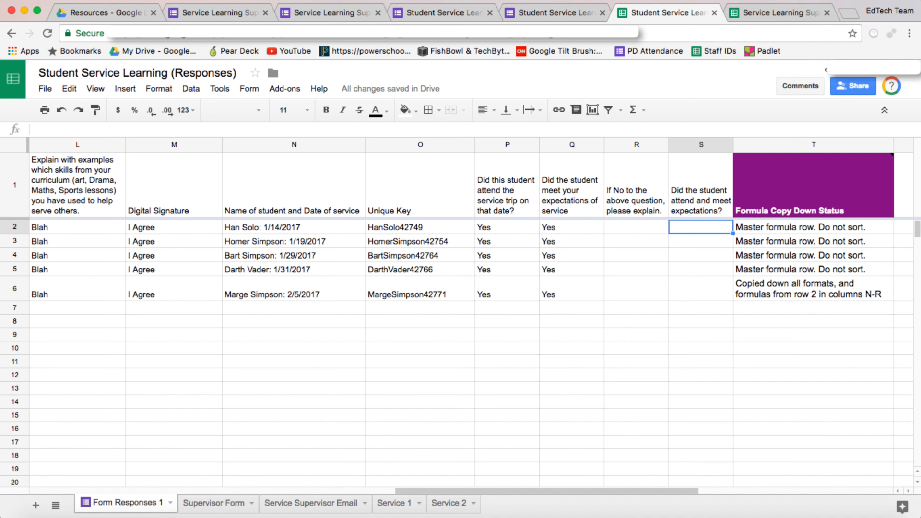
type("=and(")
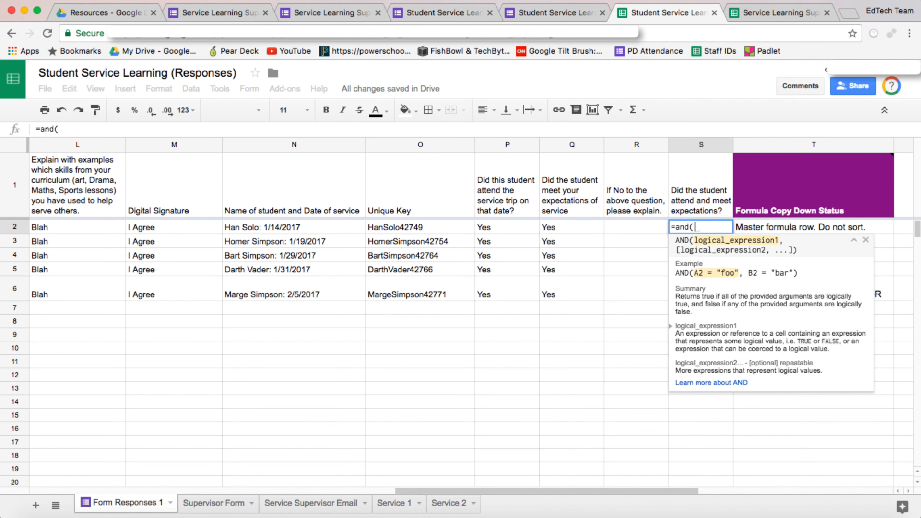
type("P2=\"")
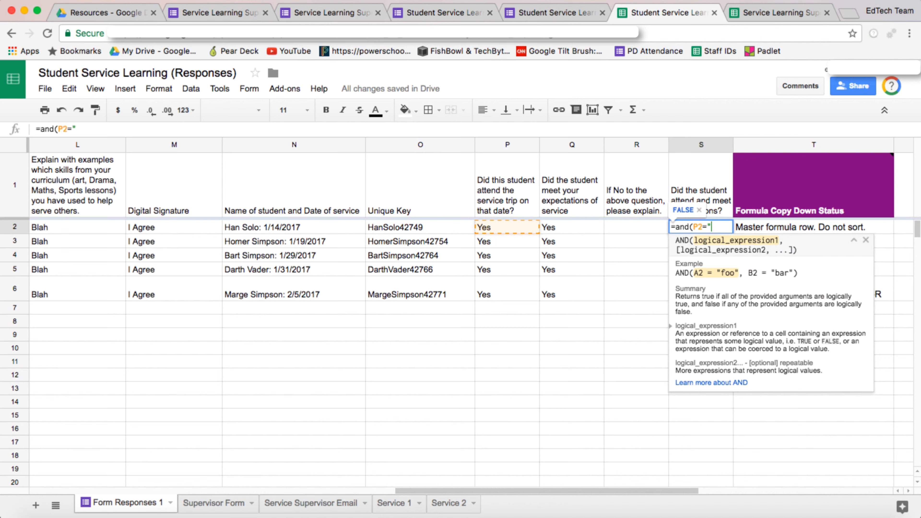
type("Yes\", ")
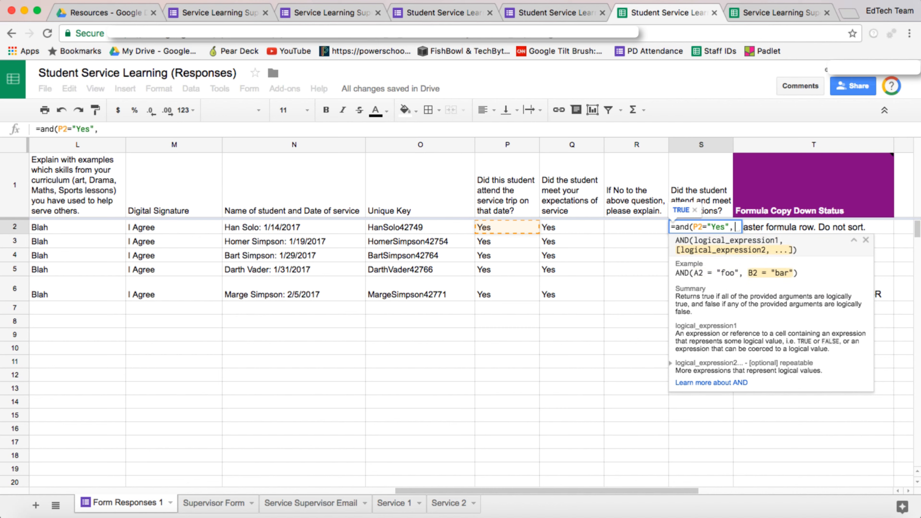
type("Q2")
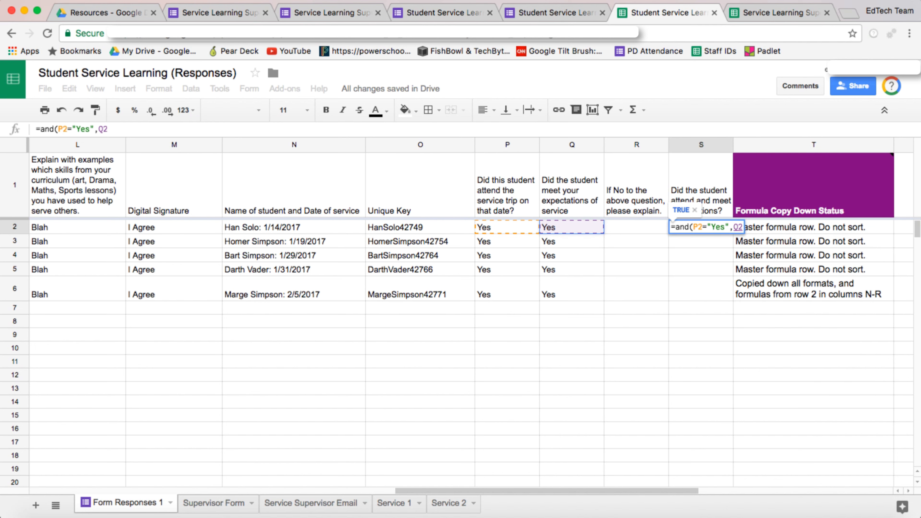
type("=\"Yes")
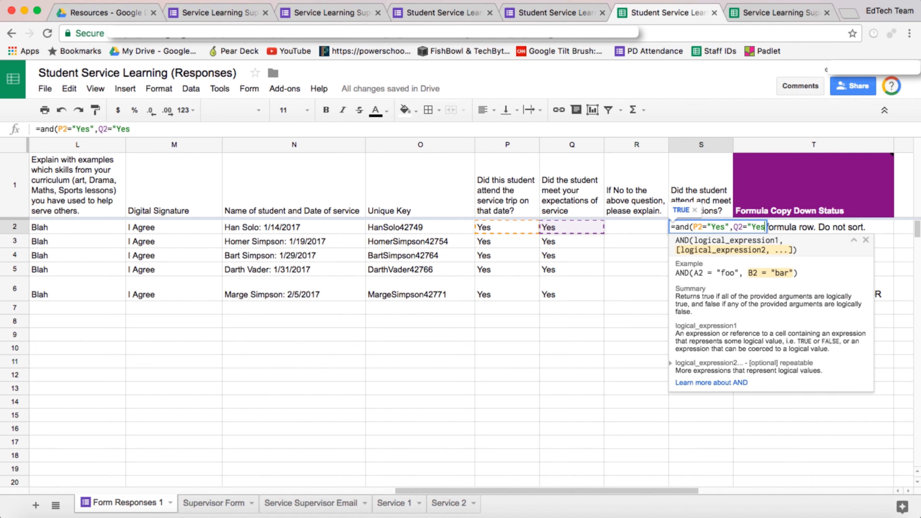
type("\")")
key("Return")
key("Up")
- Test the S2 formula by setting F2 to No in the Service Learning Supervisor Confirmation responses and checking S2 in the student responses
left_click(572, 227)
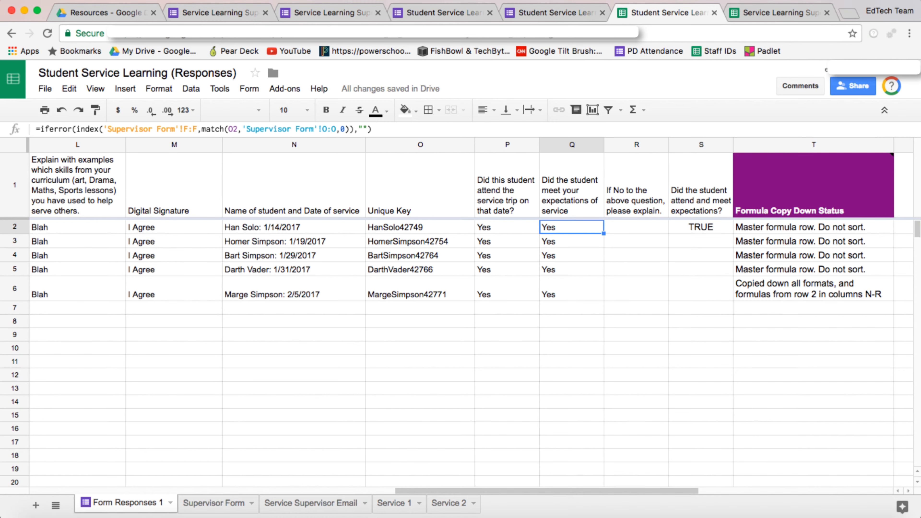
left_click(779, 12)
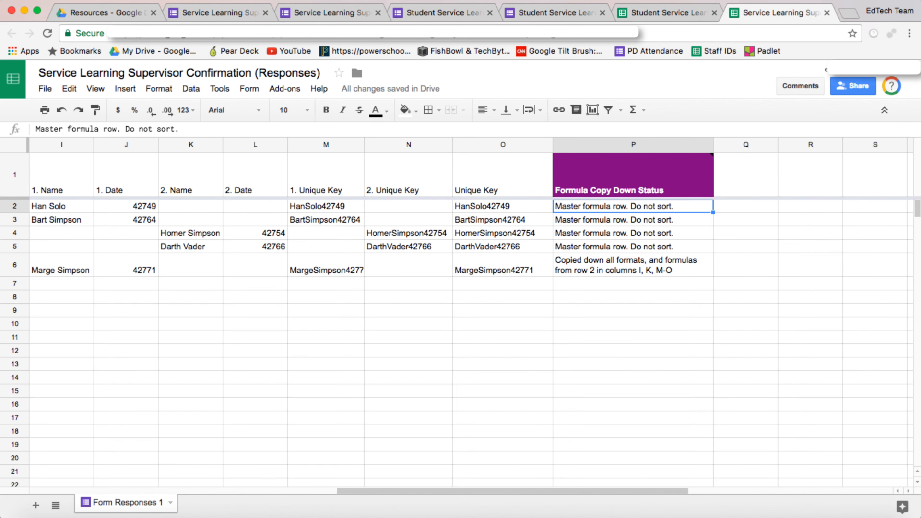
scroll(471, 308, "left", 10)
left_click(561, 206)
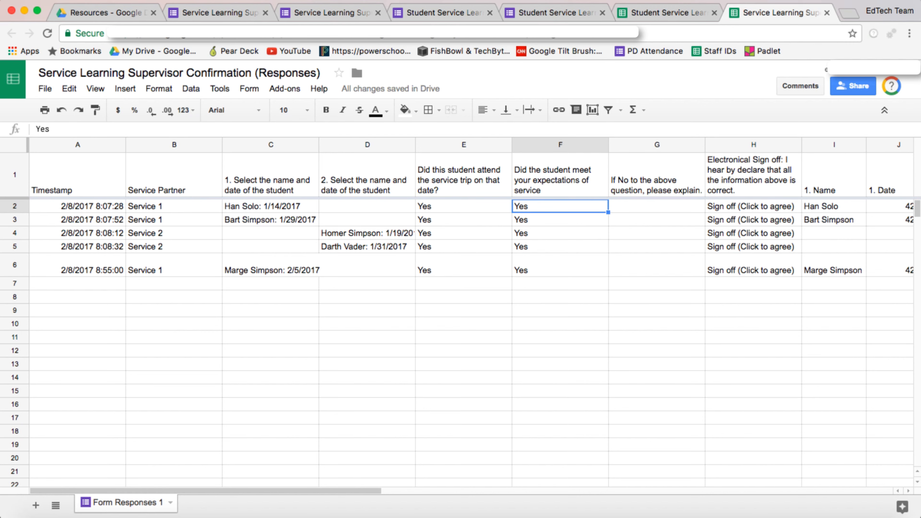
type("No")
key("Return")
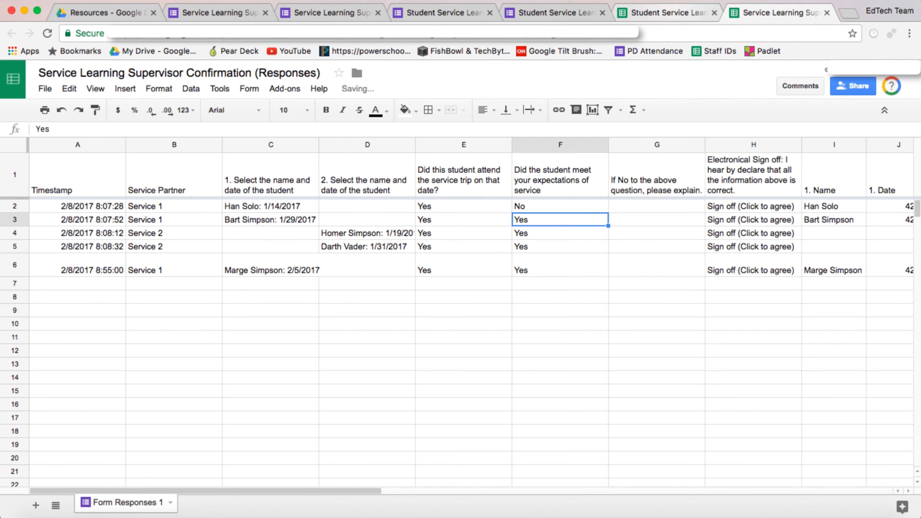
left_click(668, 13)
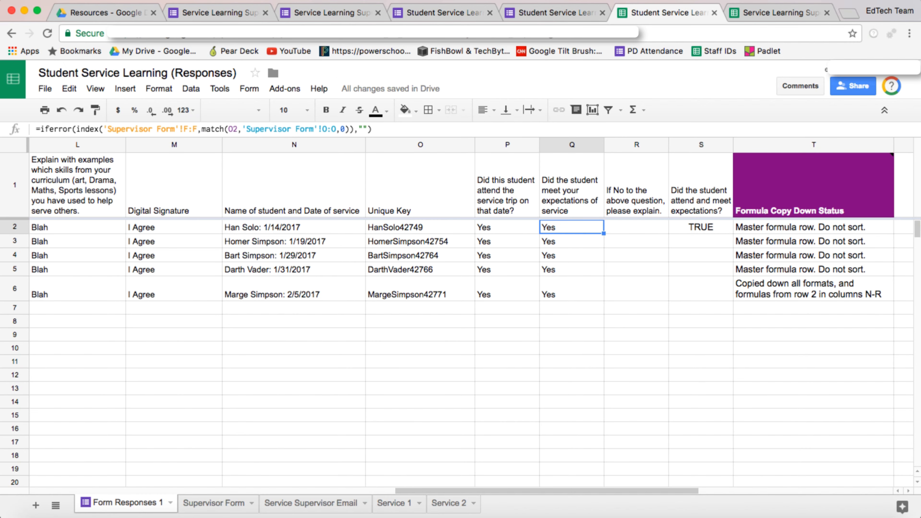
left_click(701, 228)
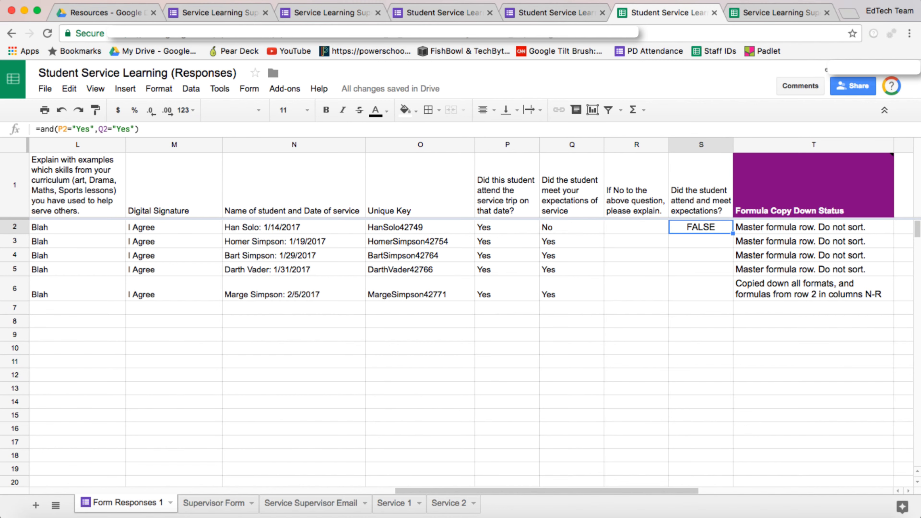
- Set F2 back to Yes in the supervisor confirmation responses and return to the student responses spreadsheet
left_click(779, 12)
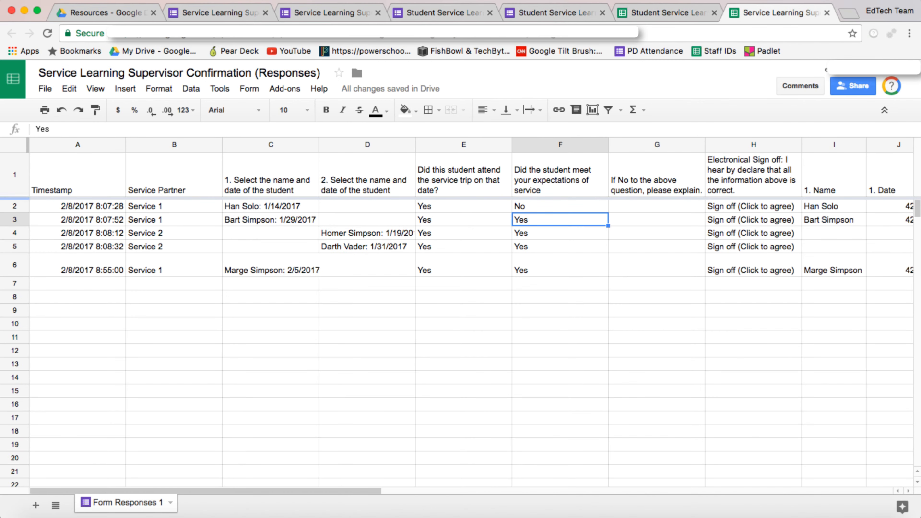
left_click(560, 207)
type("Yes")
key("Return")
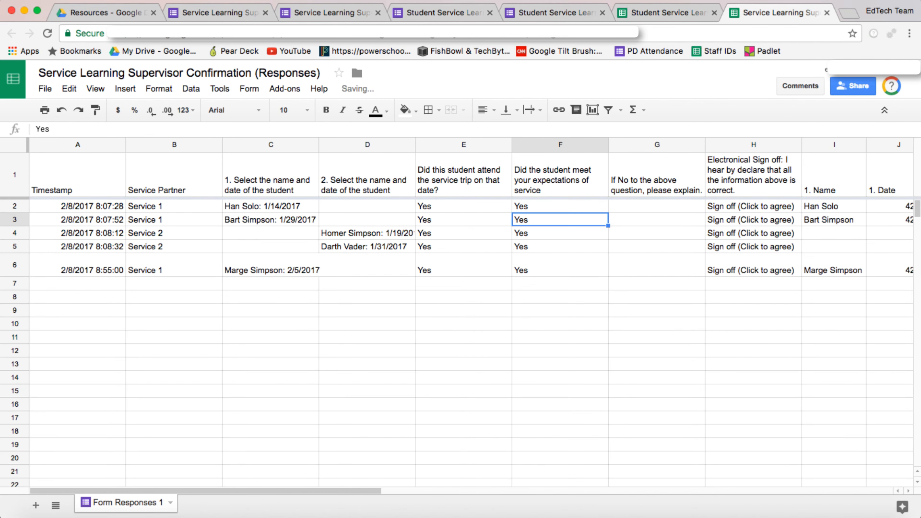
left_click(669, 13)
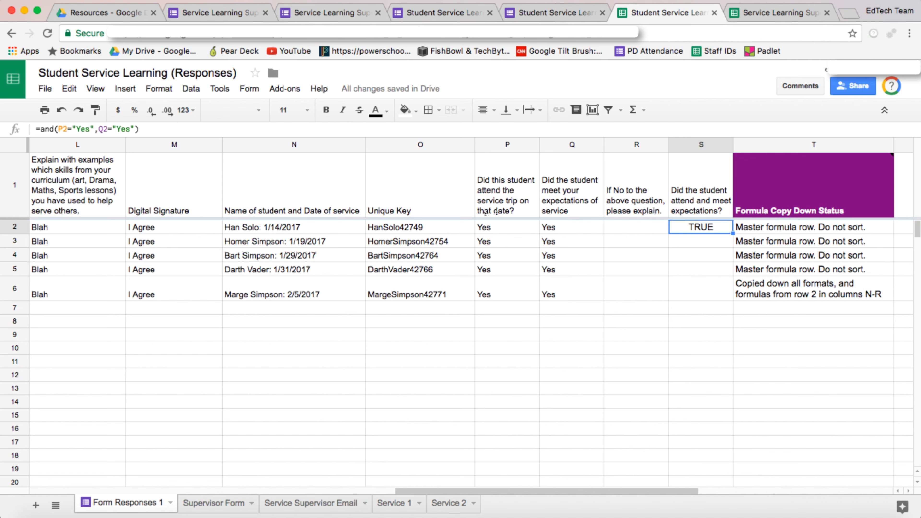
- Wrap the S2 formula in an IF that returns "A" when true: =if(and(P2="Yes",Q2="Yes")=TRUE,"A")
left_click(40, 129)
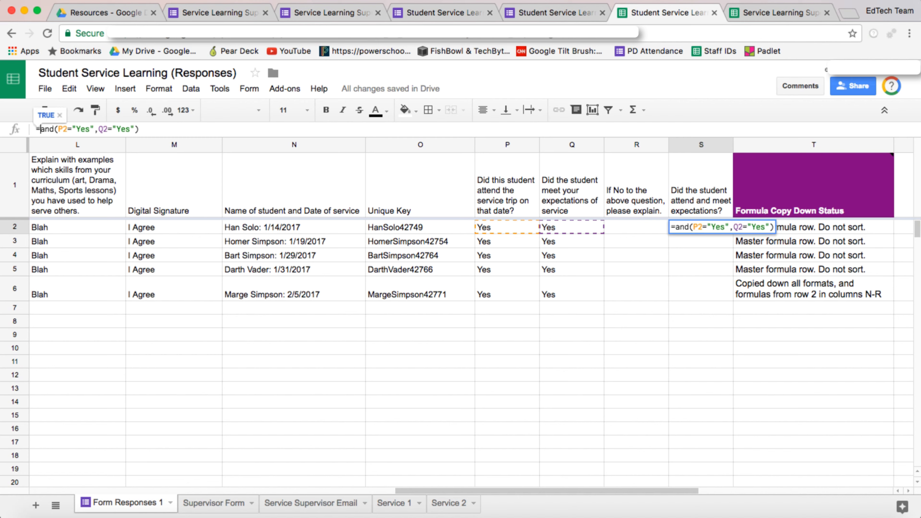
type("if(")
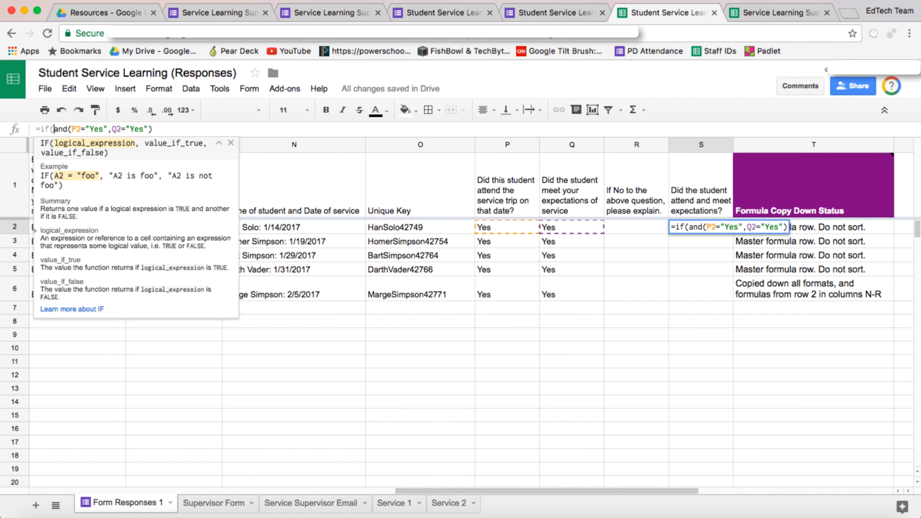
left_click(152, 129)
type("=")
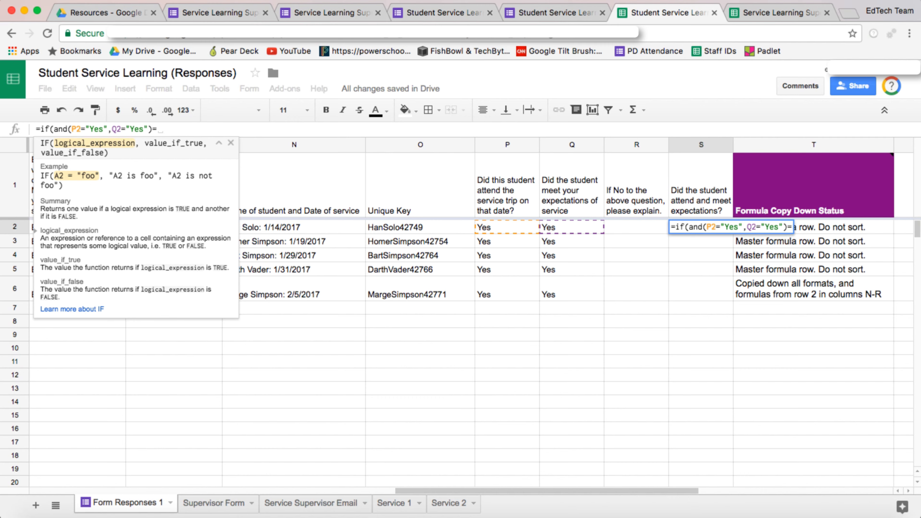
type("TRUE,")
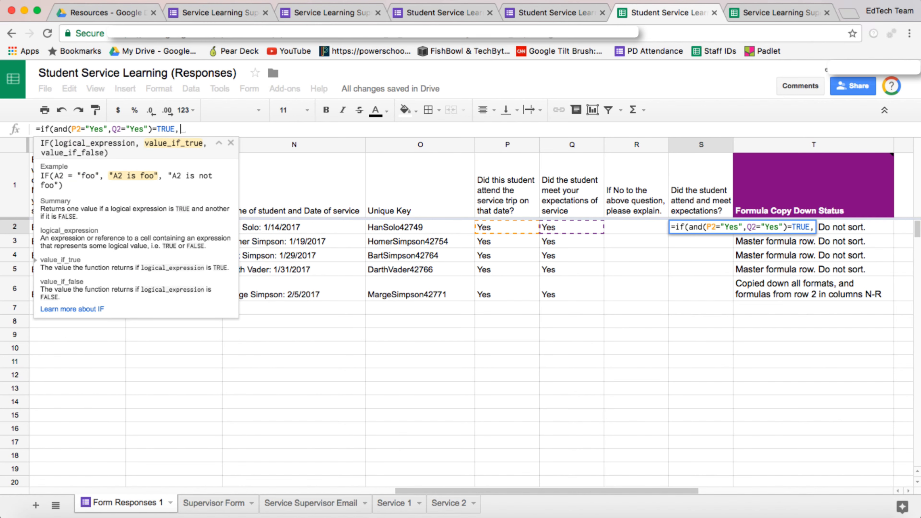
type("\"A")
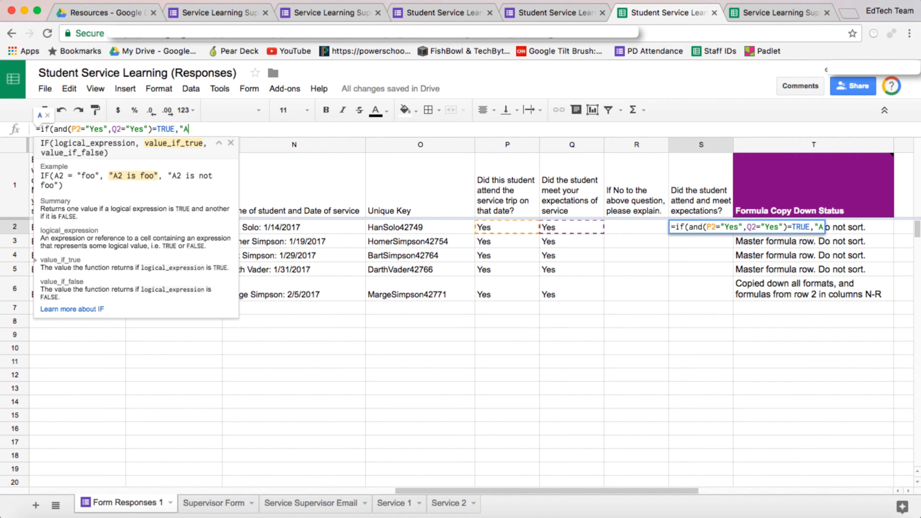
type("\")")
key("Return")
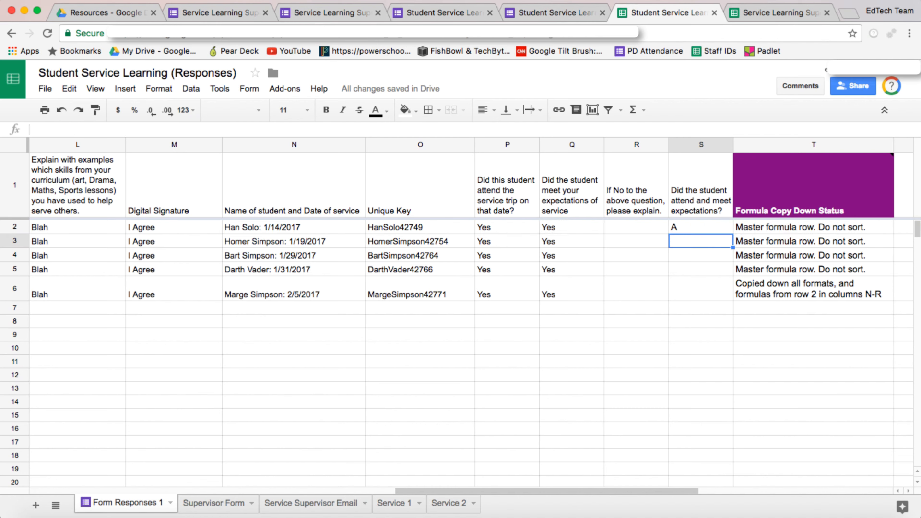
- Add an empty string ("") as the false value of the IF formula in S2, and fill the formula down through S6
left_click(700, 227)
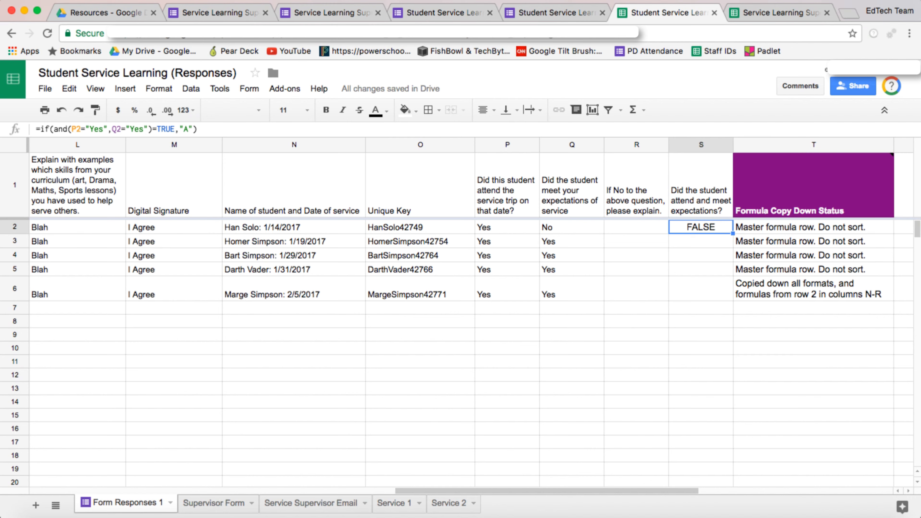
left_click(193, 128)
type(",\"\"")
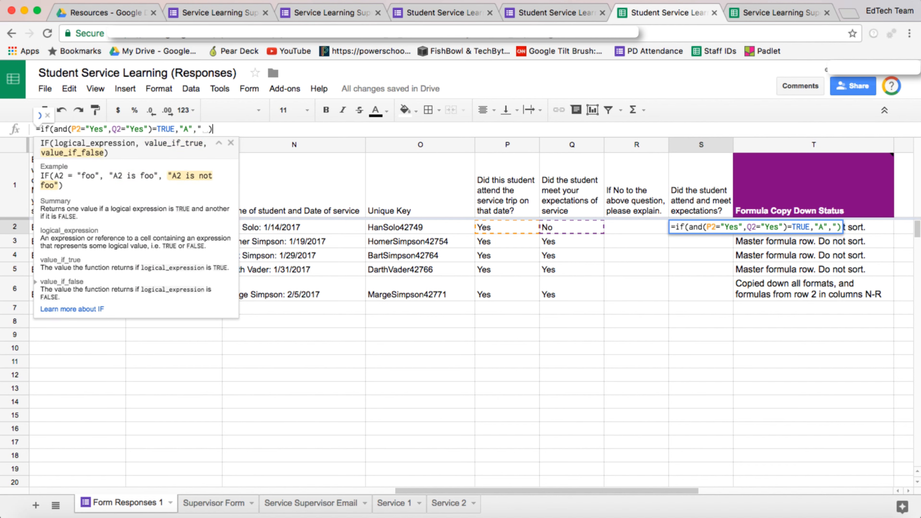
key("Return")
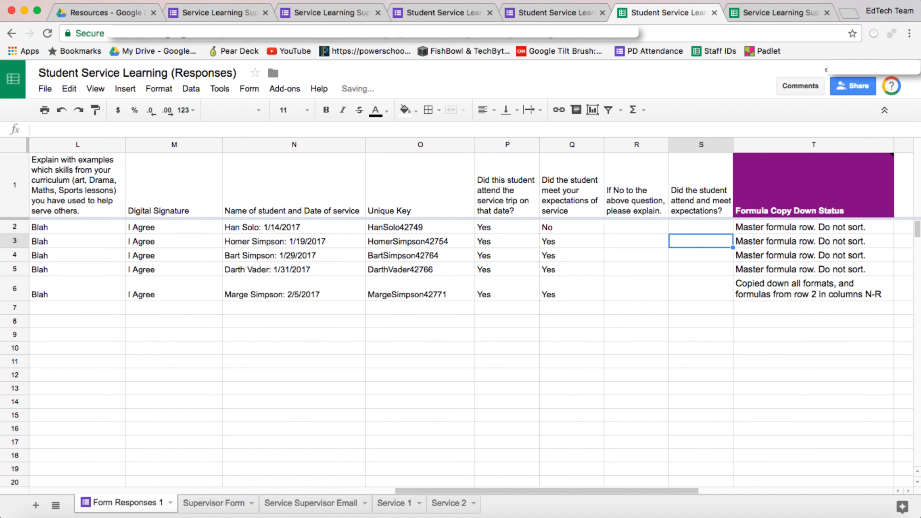
left_click(701, 227)
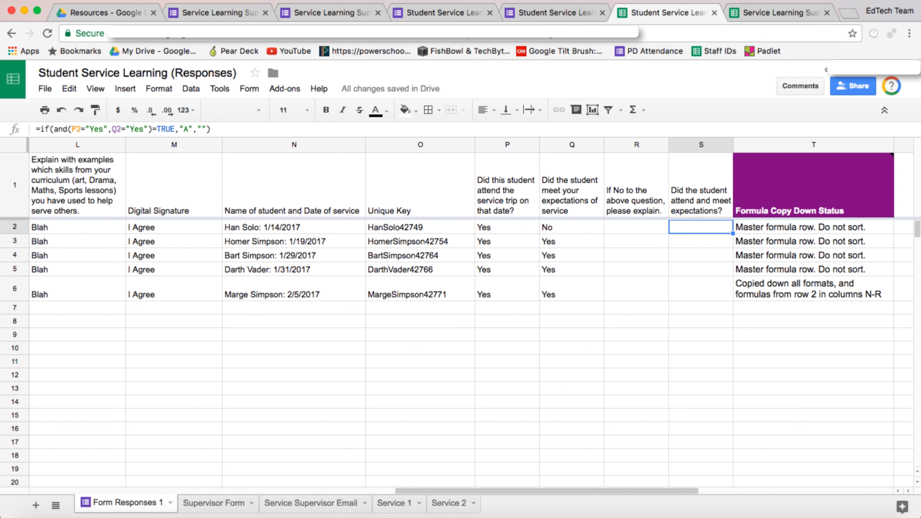
left_click_drag(732, 233, 732, 300)
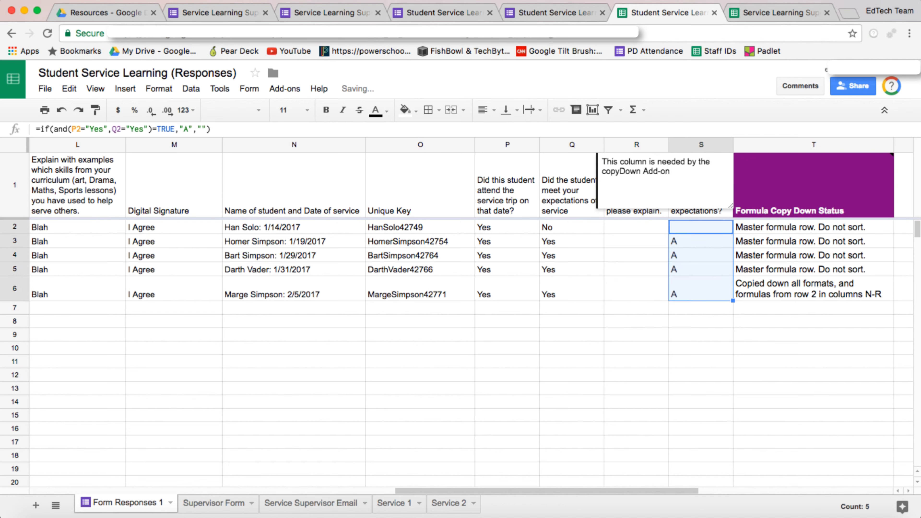
- Set F2 to Yes in the Service Learning Supervisor Confirmation responses and check the S2 formula in the student responses
left_click(779, 13)
left_click(536, 206)
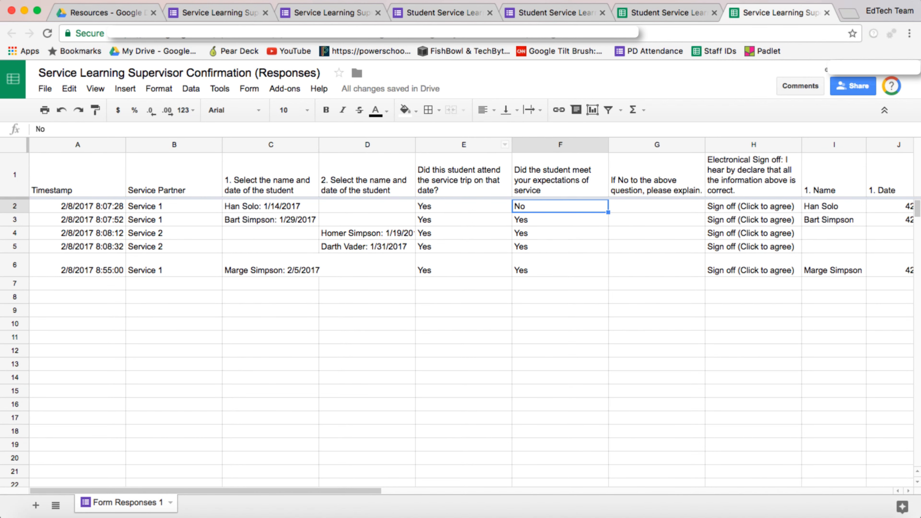
type("Yes")
key("Return")
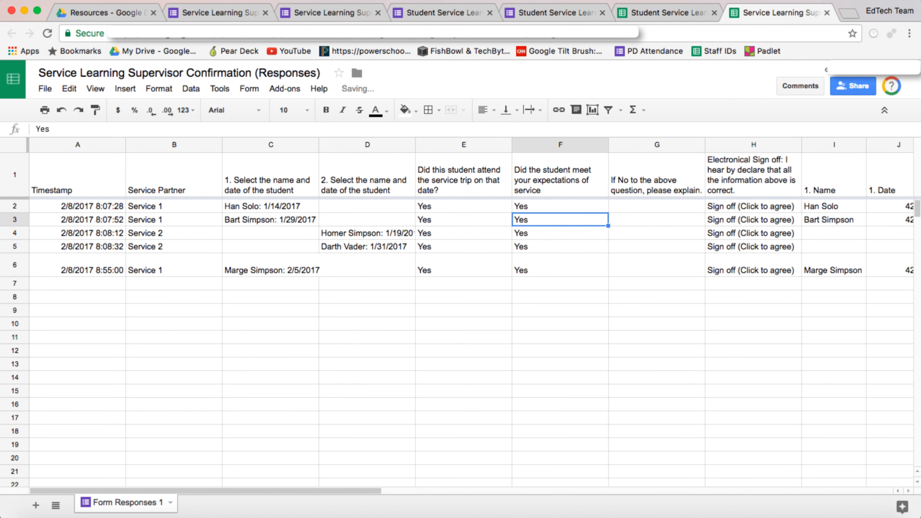
left_click(667, 12)
left_click(700, 227)
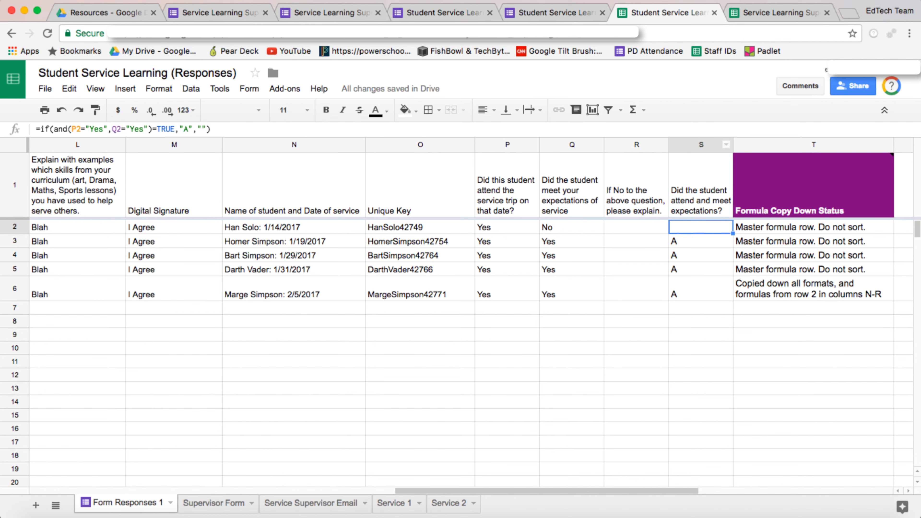
- Insert a column after column S in the student responses and title it "Student attended but didn't meet expectations"
left_click(711, 145)
left_click(725, 144)
left_click(703, 253)
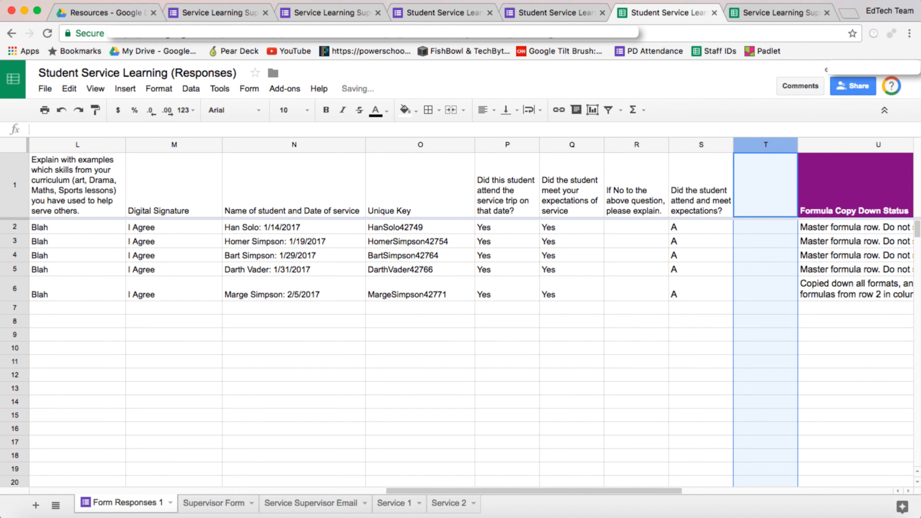
left_click(701, 227)
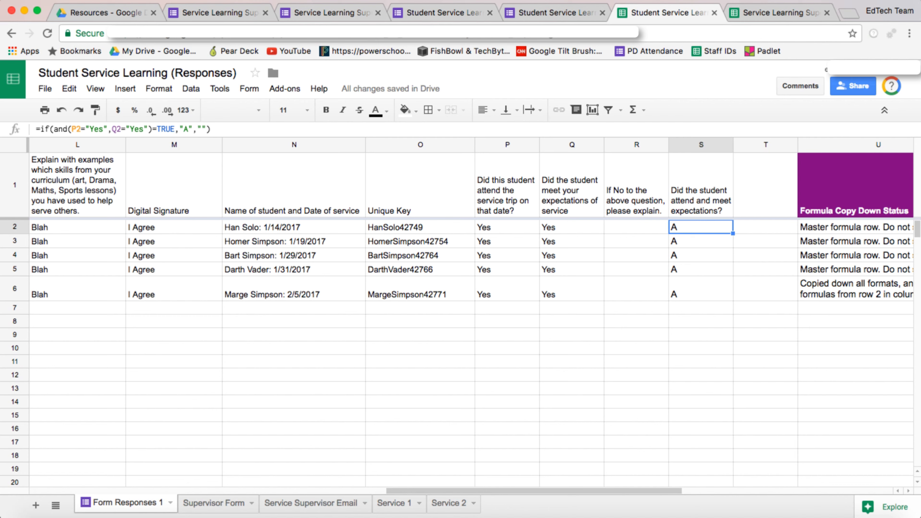
left_click(765, 185)
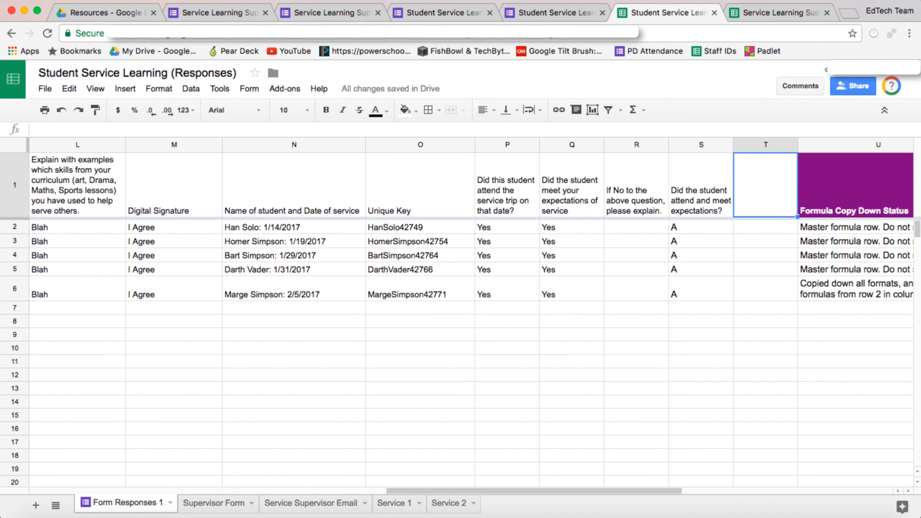
type("Student attended but didn't meet expectations")
key("Return")
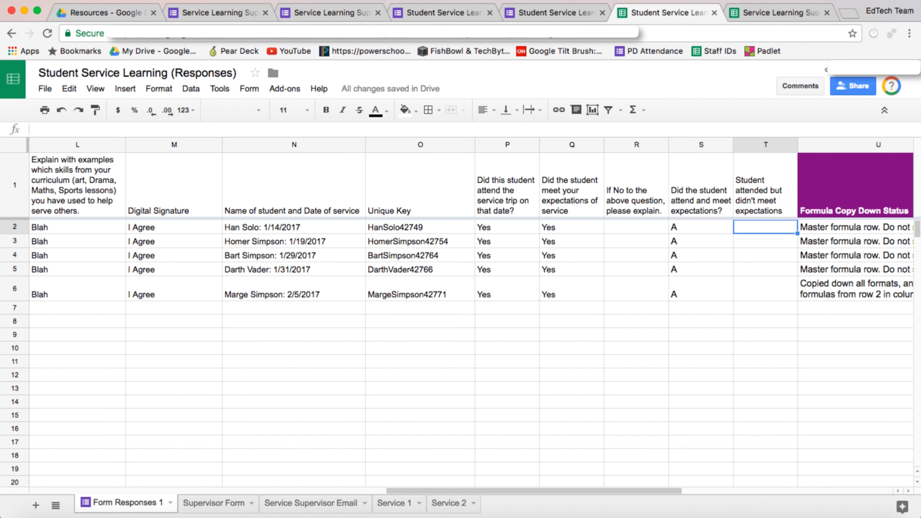
- Enter the formula =and(P2="Yes",Q2="No") in T2
type("=")
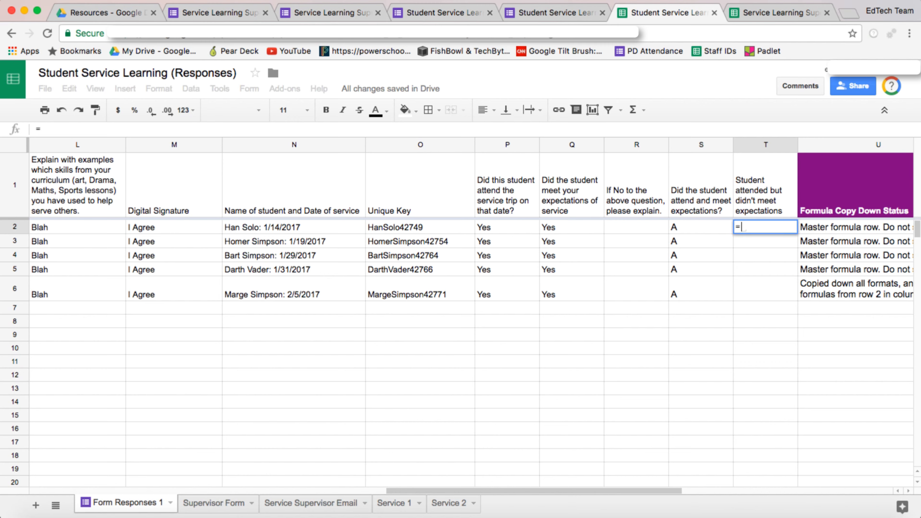
type("and(")
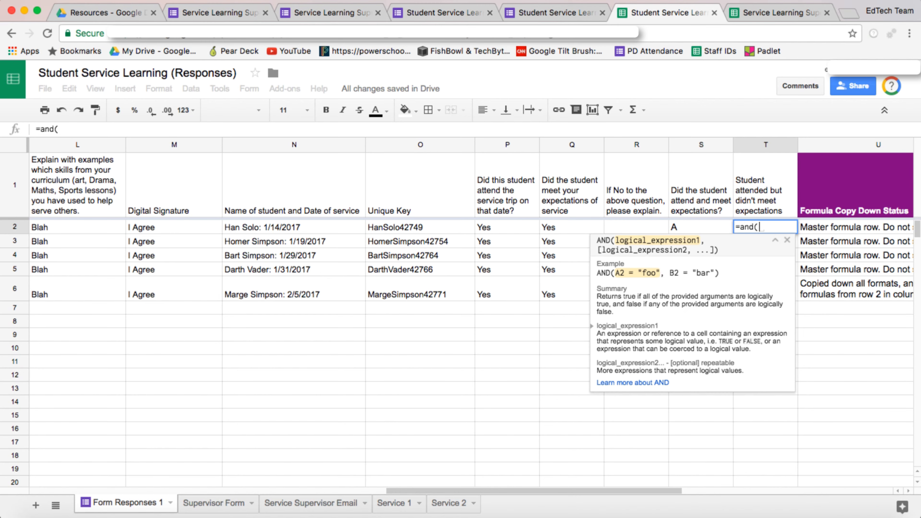
type("P2=\"Y")
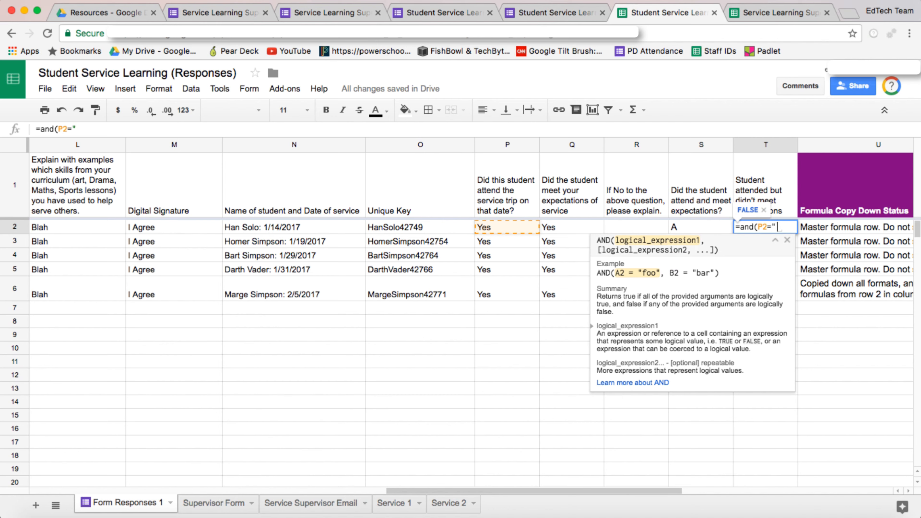
type("es\", ")
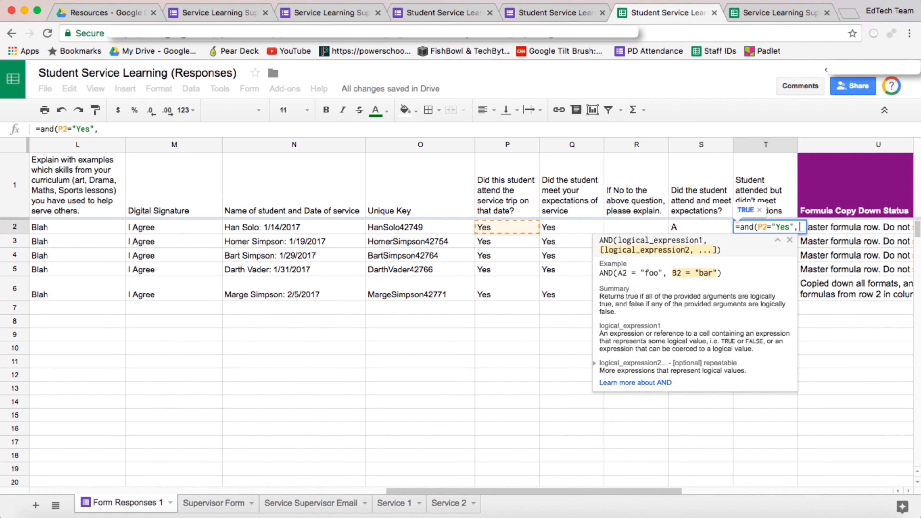
type("Q2")
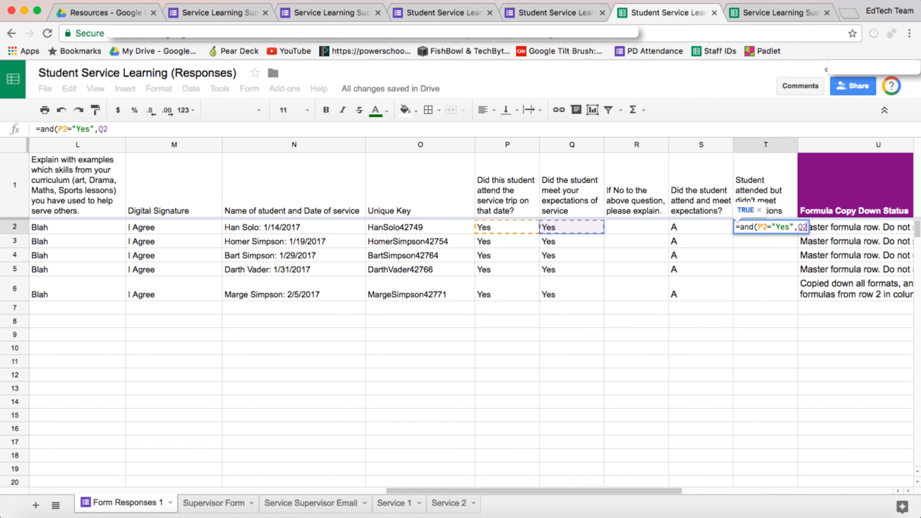
type("=\"No\")")
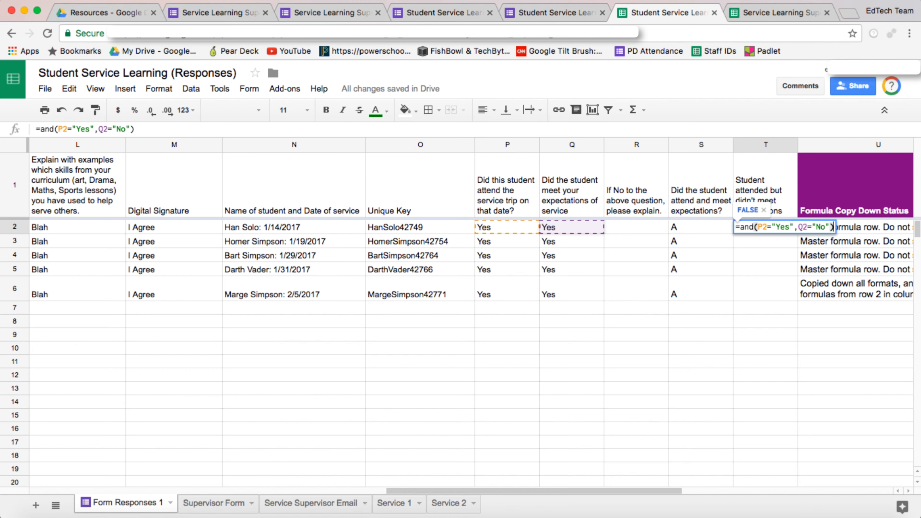
key("Return")
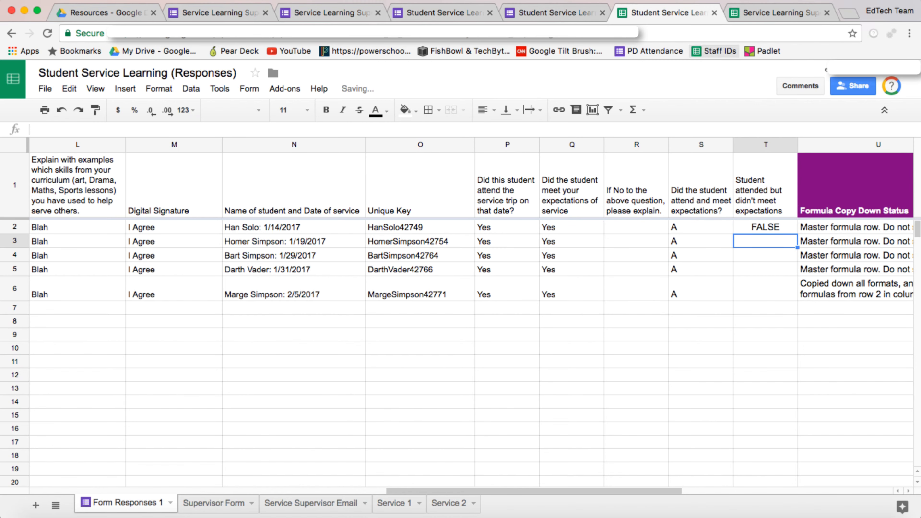
- Test the T2 formula by setting F2 to No in the supervisor confirmation responses and returning to the student responses
key("ctrl+Tab")
key("Up")
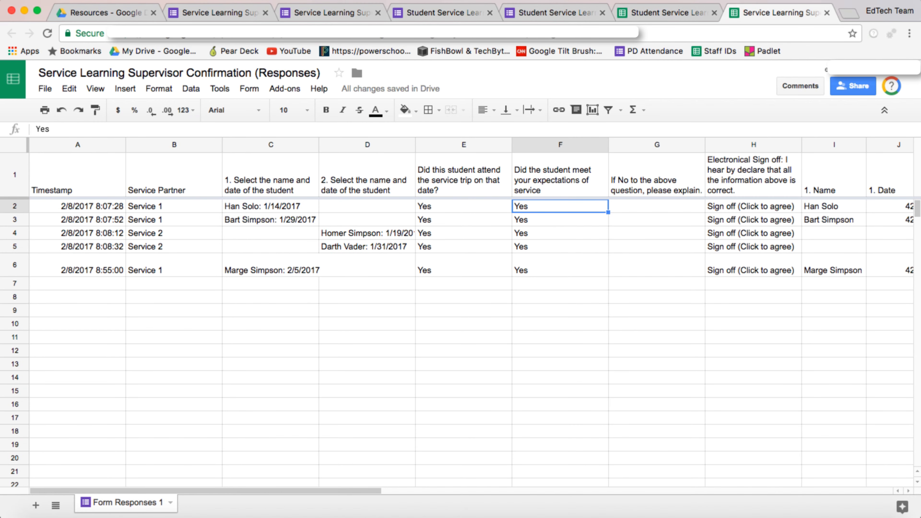
type("No")
key("Return")
key("ctrl+shift+Tab")
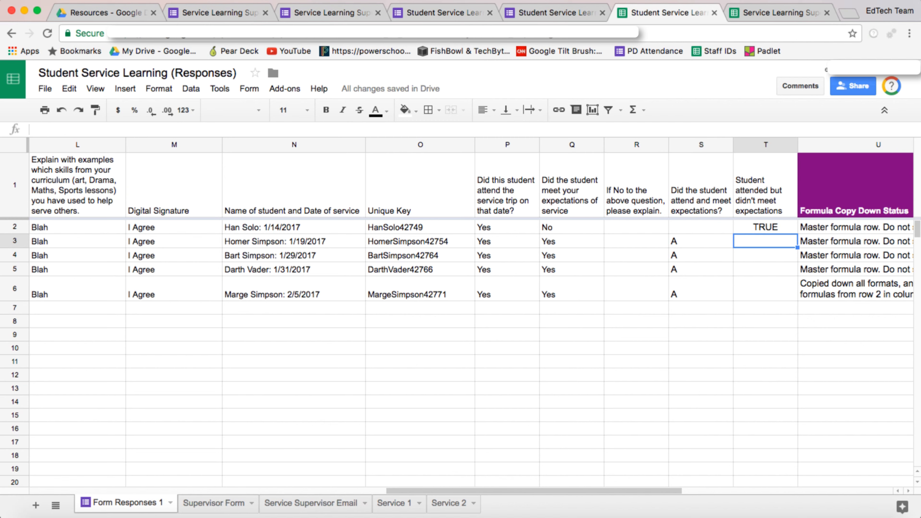
- Wrap the T2 formula in an IF with "A" for true and an empty string for false: =if(and(P2="Yes",Q2="No")=TRUE,"A","")
key("Up")
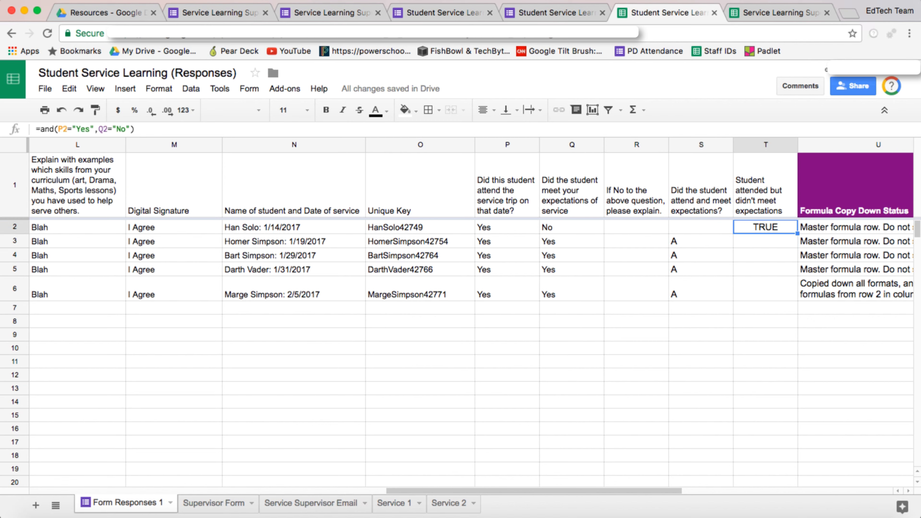
left_click(41, 129)
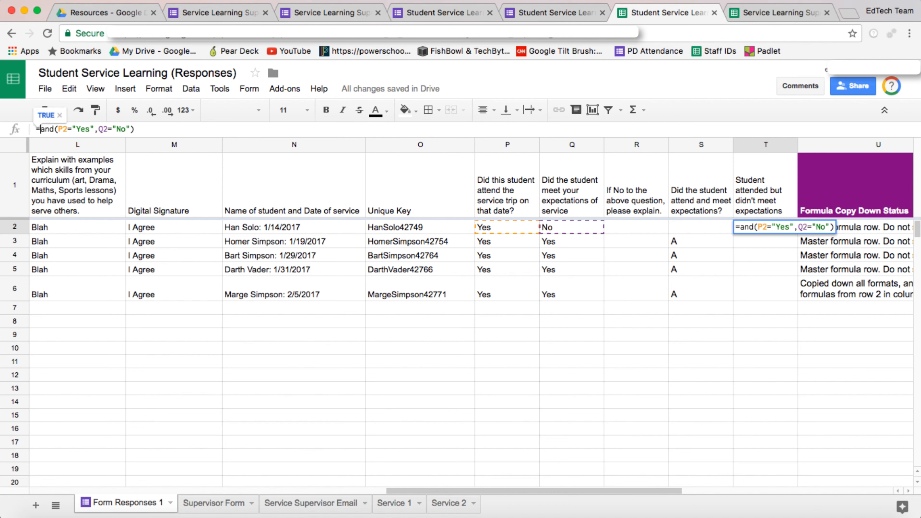
type("if(")
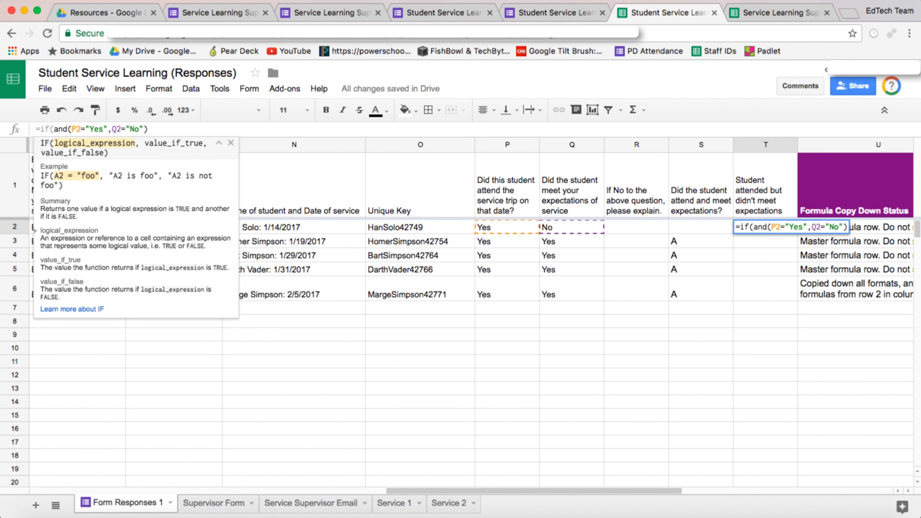
left_click(149, 129)
type("=")
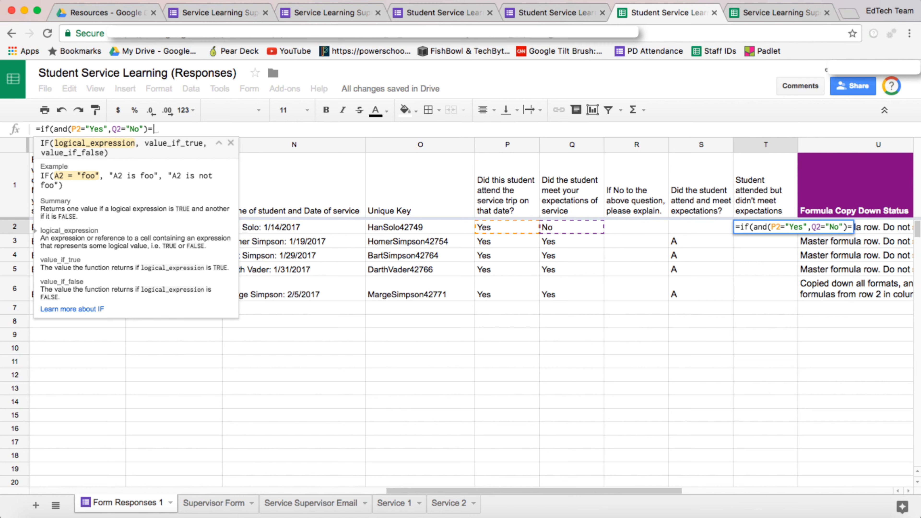
type("TRUE")
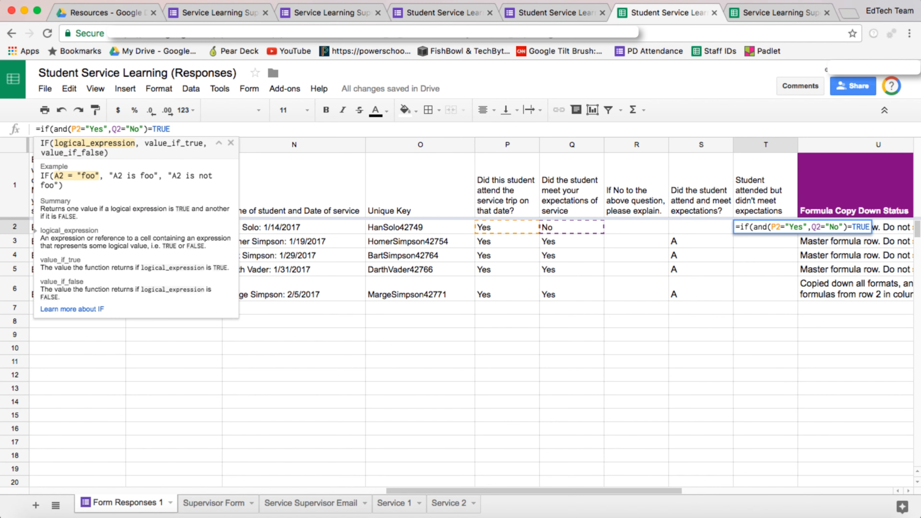
type(",")
type("\"A")
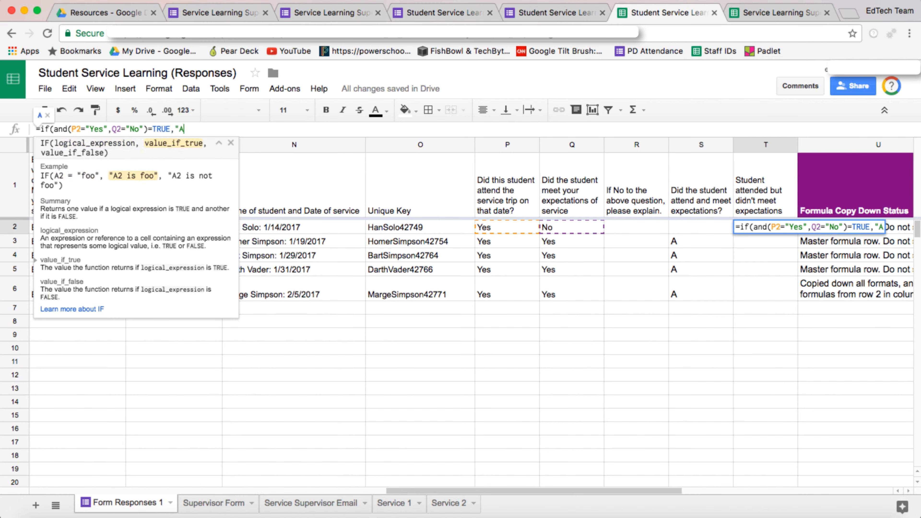
type("\",\"\")")
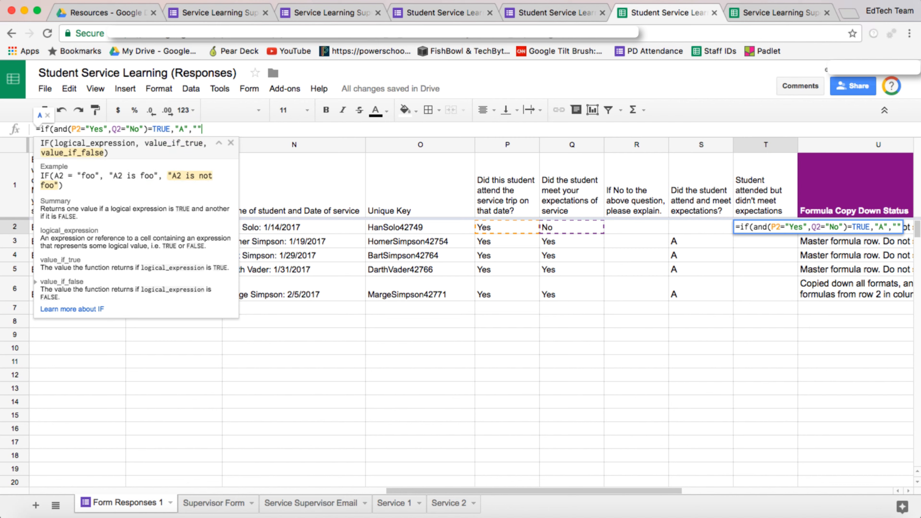
key("Return")
- Fill the T2 formula down through T6 and check the formulas in the filled cells
key("Up")
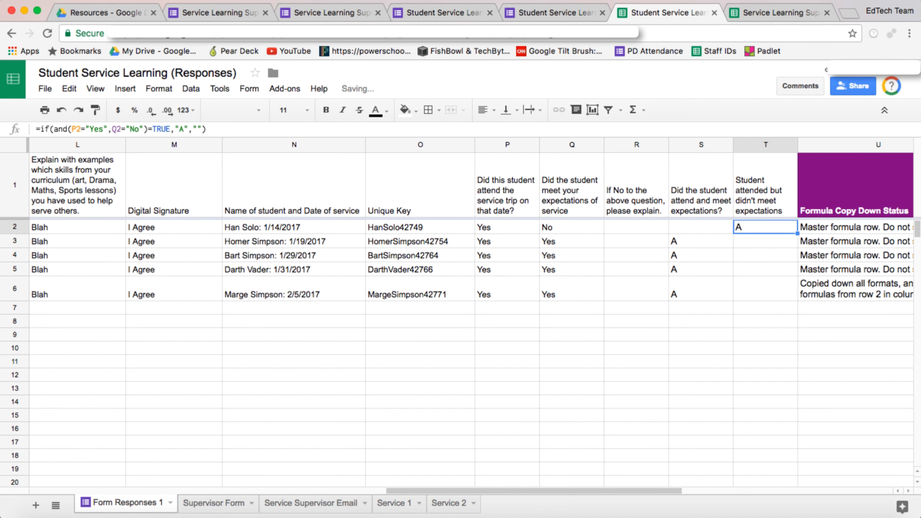
double_click(797, 233)
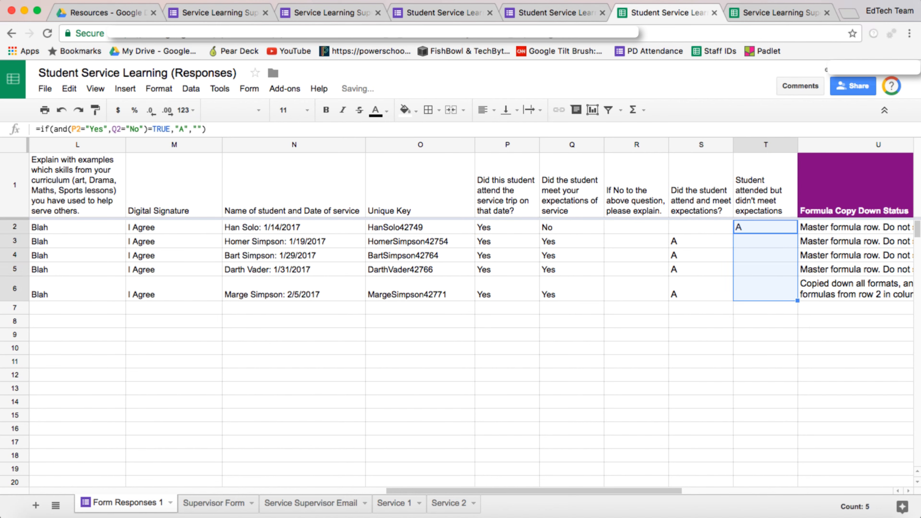
left_click(765, 241)
key("Down")
key("Down")
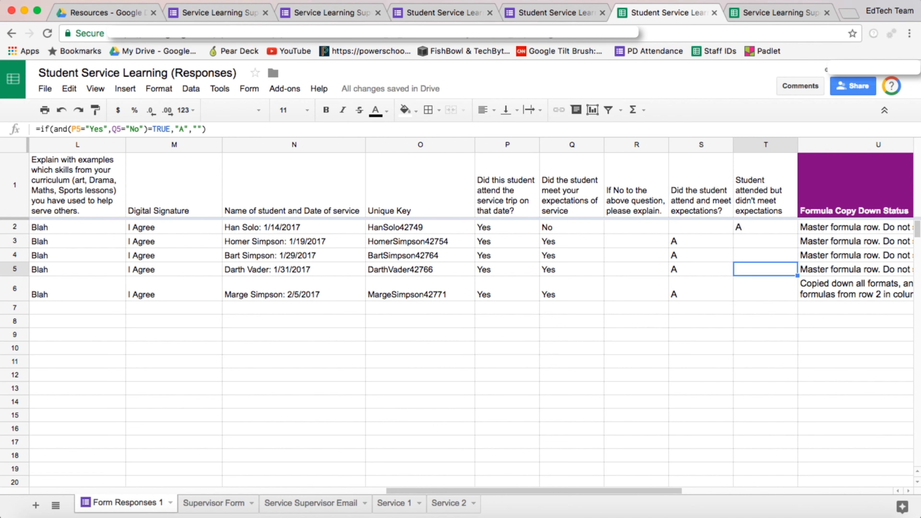
key("Up")
key("Up")
key("Up")
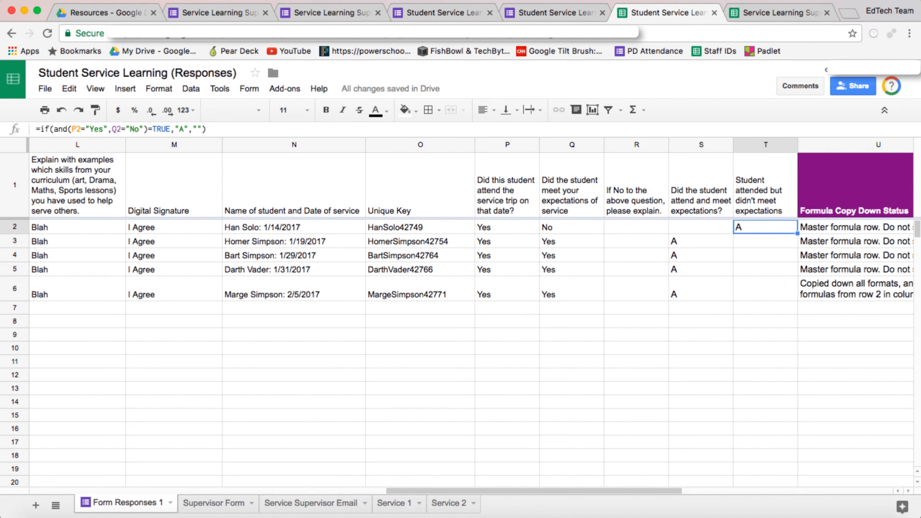
- Insert a column after column T and title it "Did not attend"
left_click(791, 144)
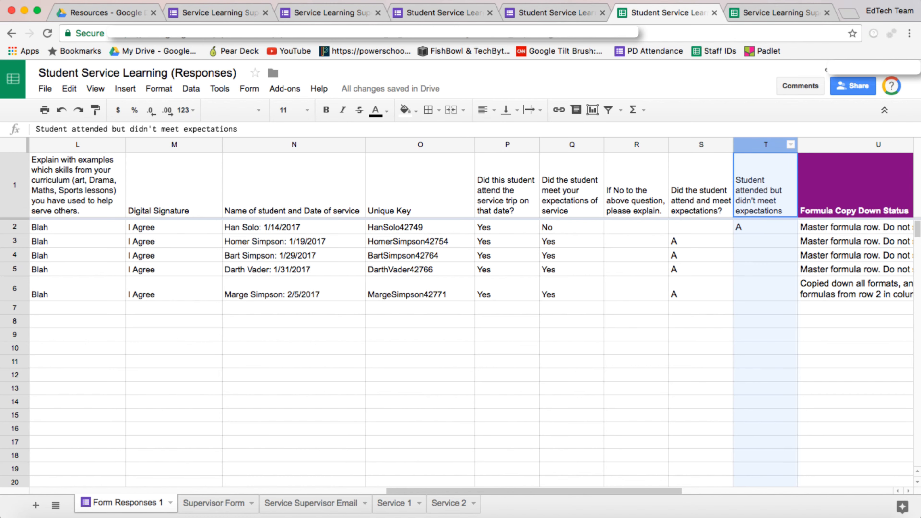
right_click(791, 145)
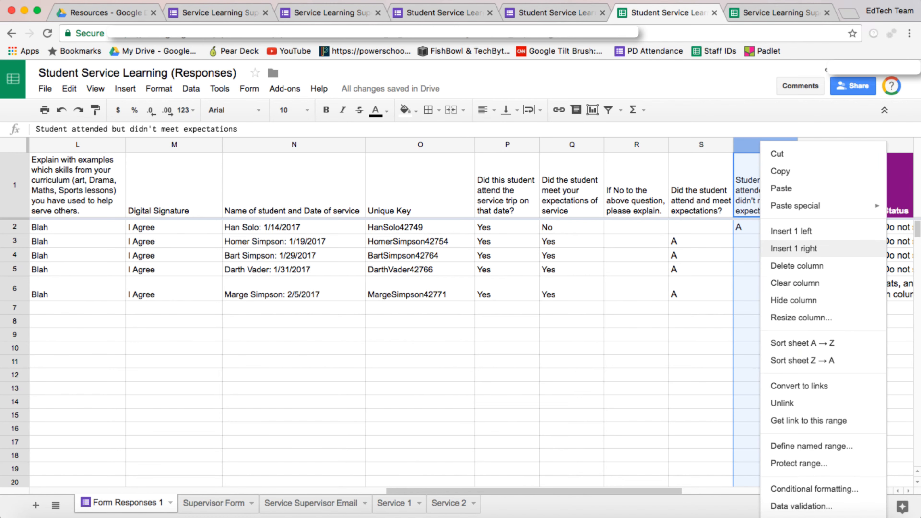
left_click(793, 248)
left_click(829, 186)
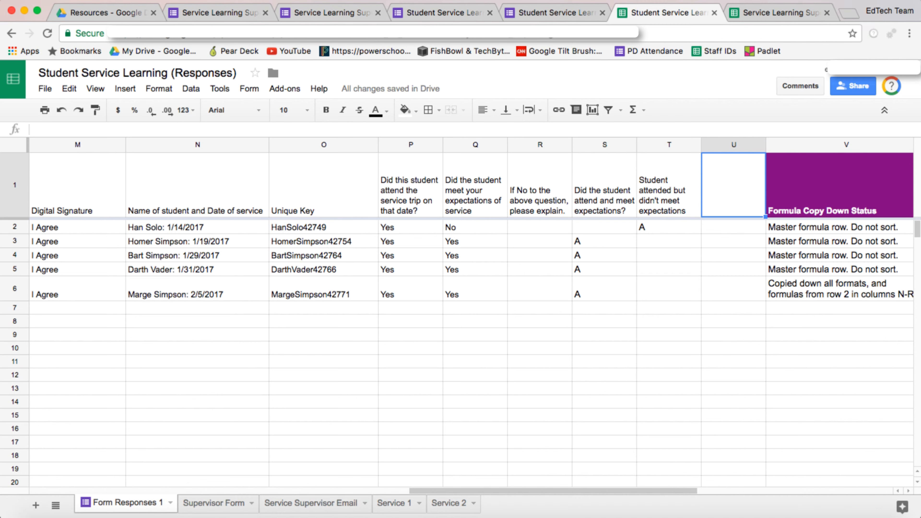
type("Did ")
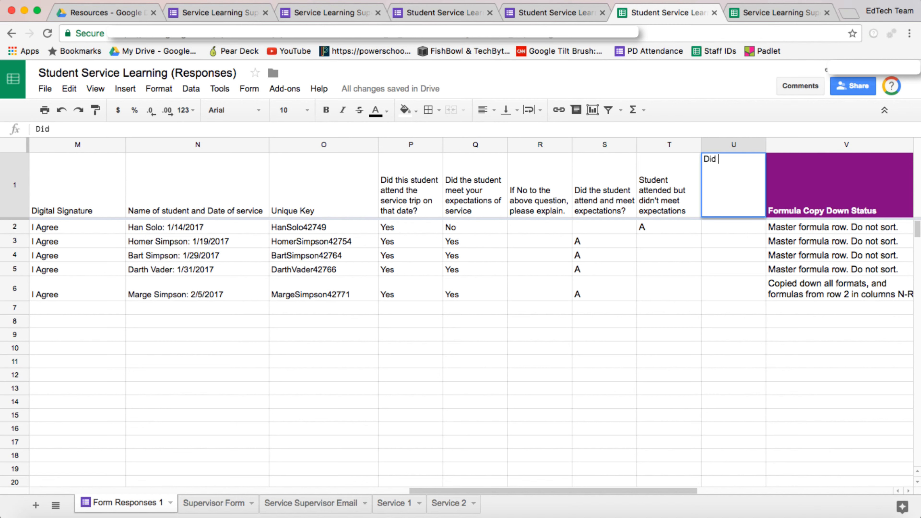
type("not attend")
key("Return")
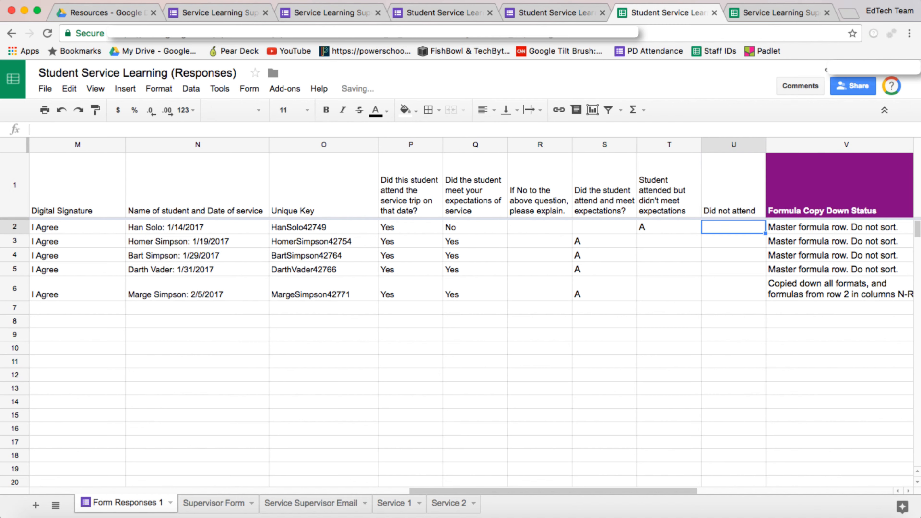
- Enter the formula =and(P2="No",Q2="") in U2 under "Did not attend"
type("=and(")
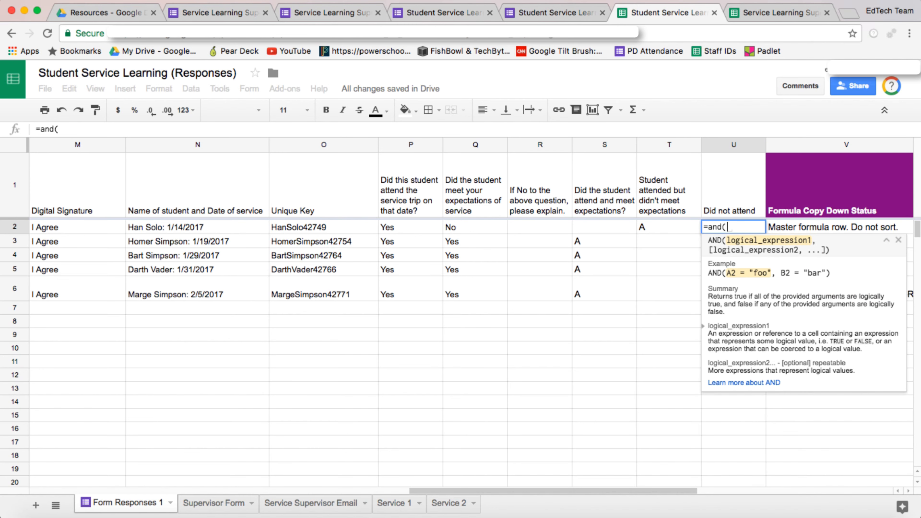
type("P2=")
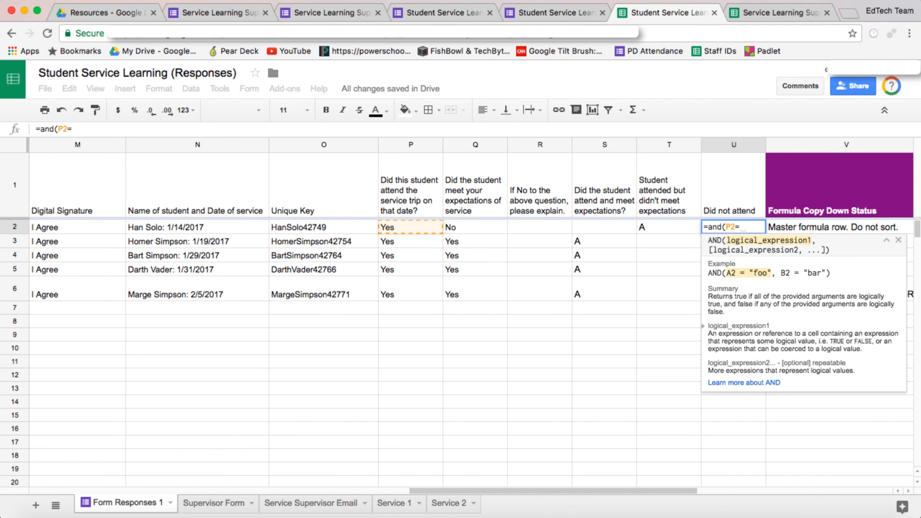
type("\"No\"")
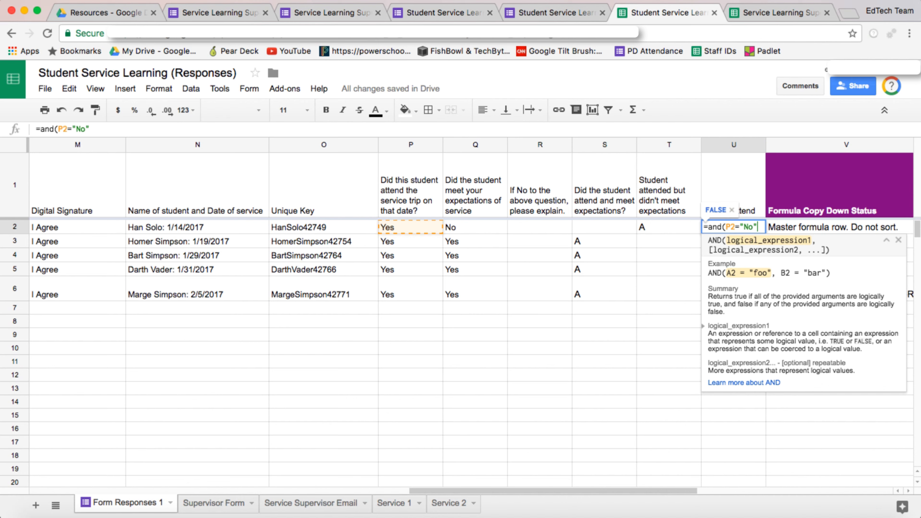
type(",")
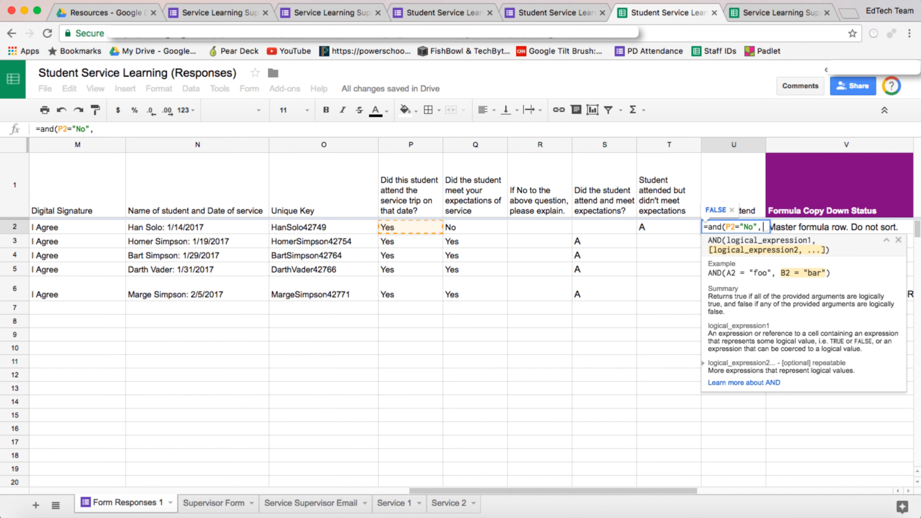
type("Q2")
type("=\"")
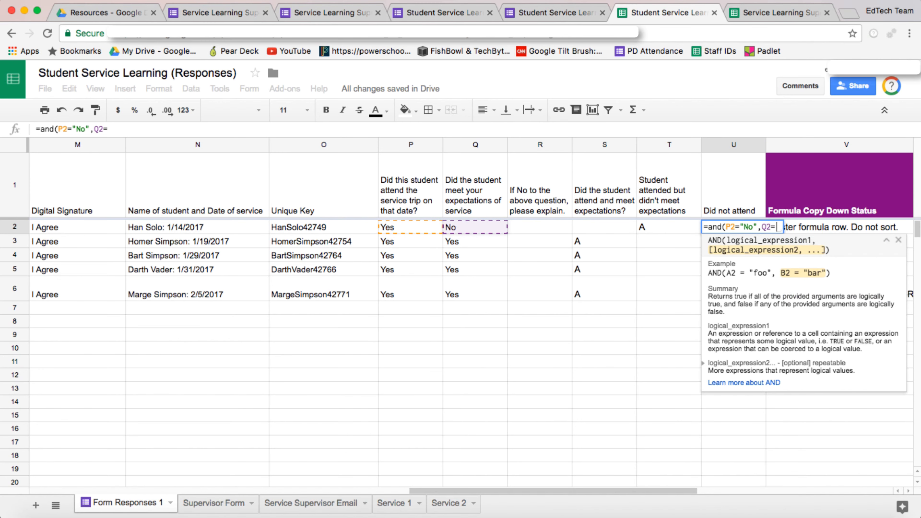
type("\"")
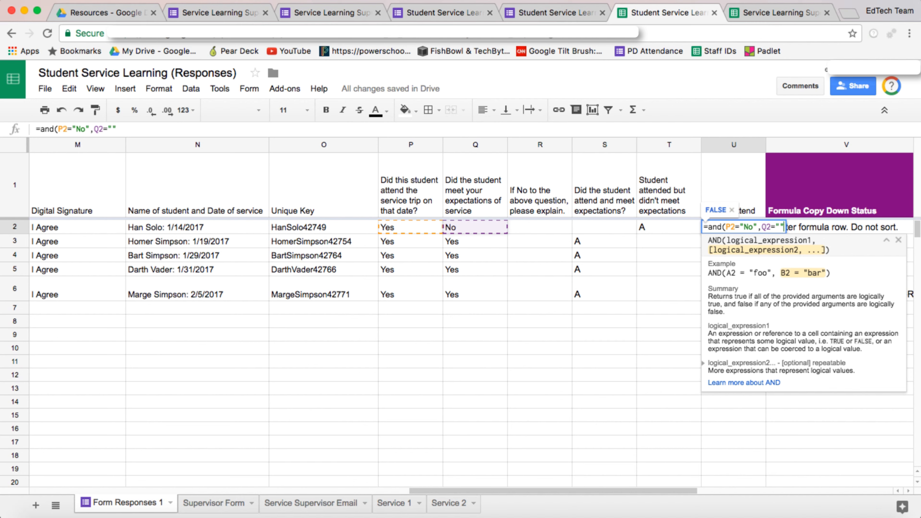
type(")")
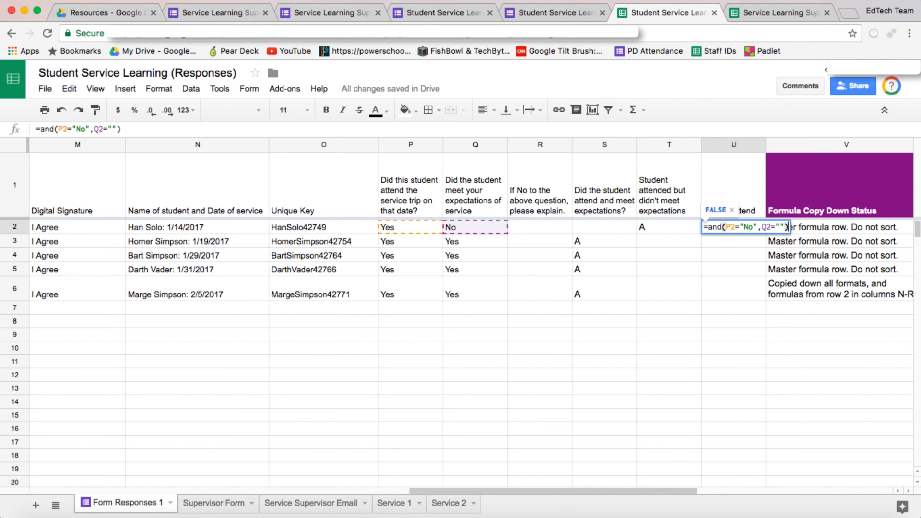
key("Return")
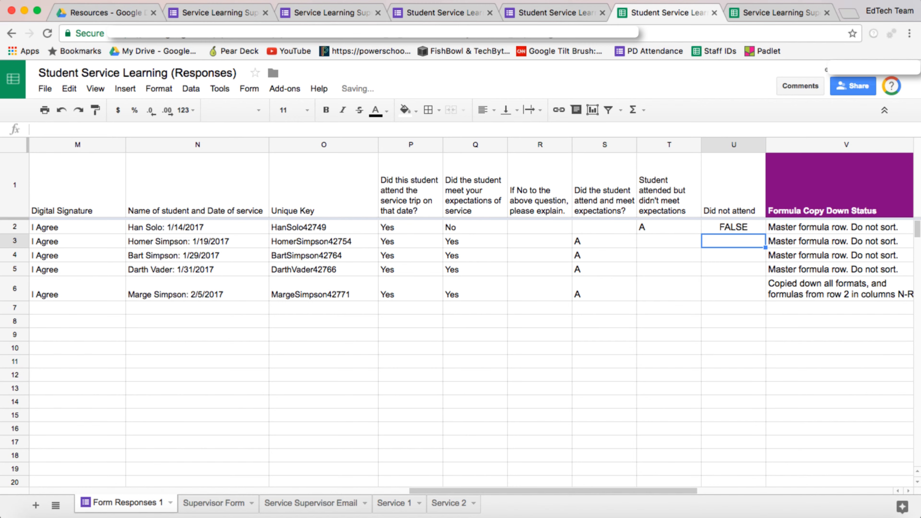
- Test the U2 formula by setting E2 to No and clearing F2 in the supervisor confirmation responses, and return to the student responses
left_click(781, 13)
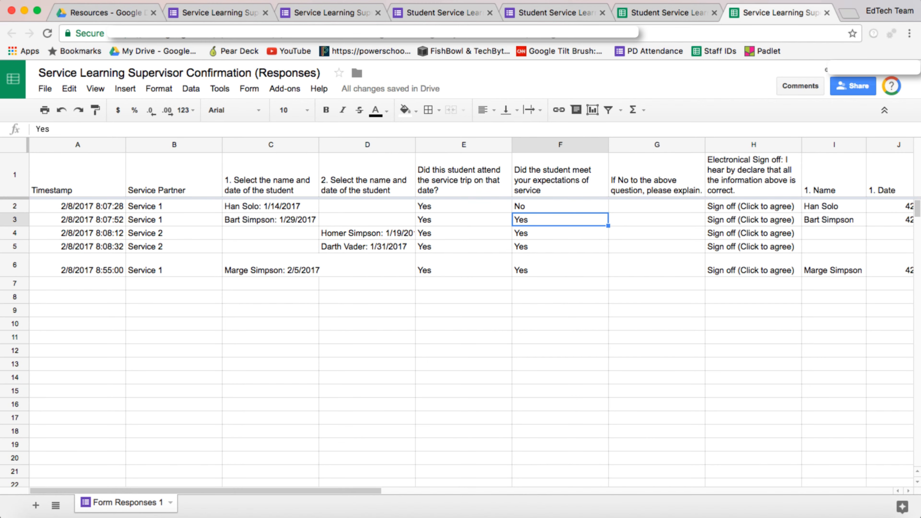
left_click(464, 206)
type("N")
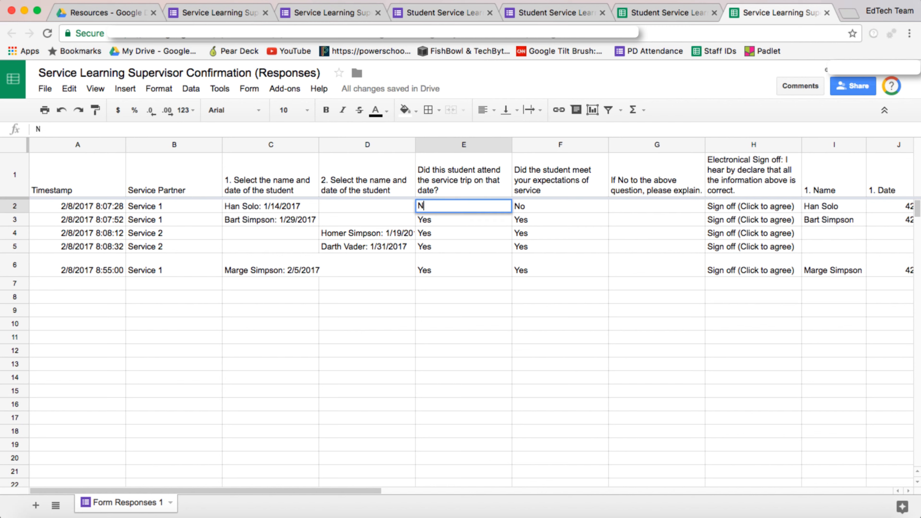
type("o")
key("Tab")
key("Delete")
key("Return")
key("Return")
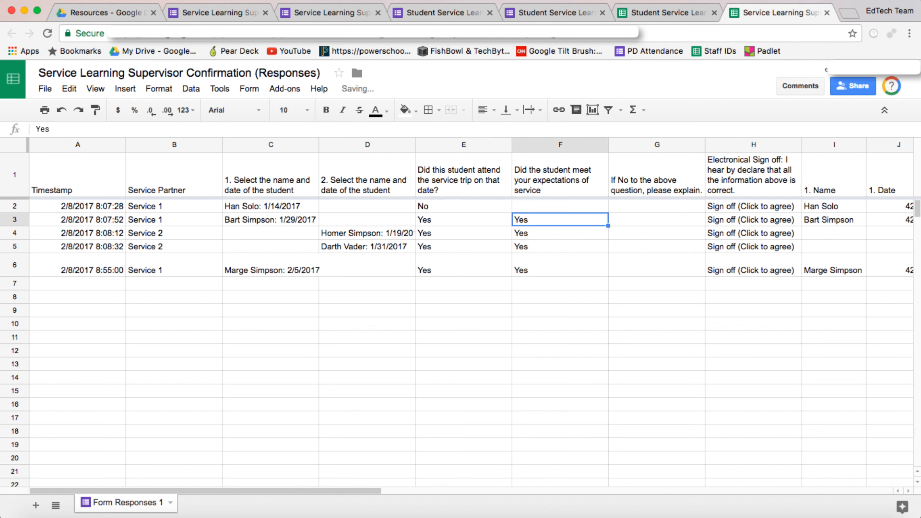
key("ctrl+shift+Tab")
- Wrap the U2 formula in an IF as =if(and(P2="No",Q2="")=TRUE,"A","") and fill it down through U6
left_click(734, 227)
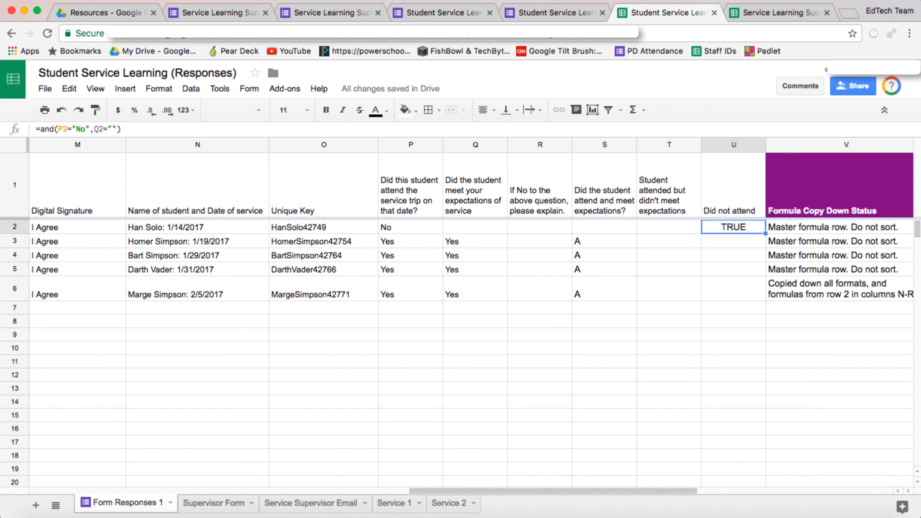
left_click(40, 129)
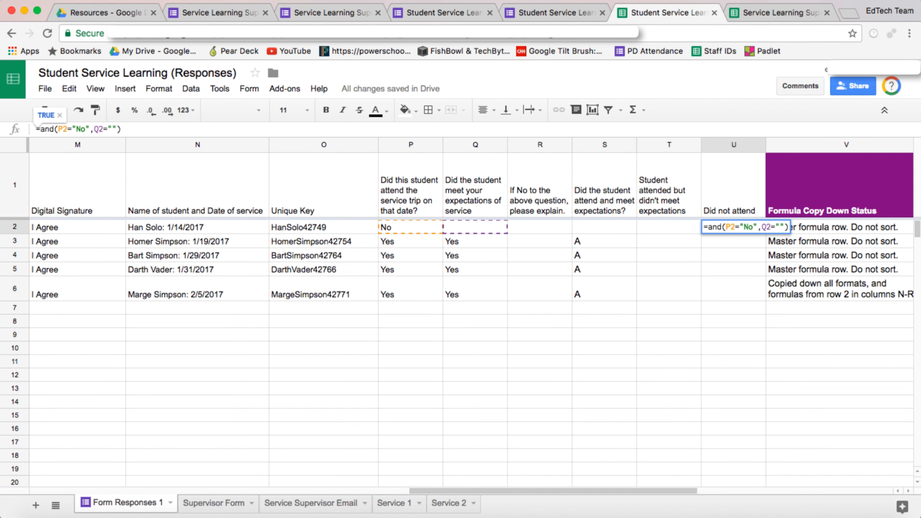
type("if(")
left_click(135, 129)
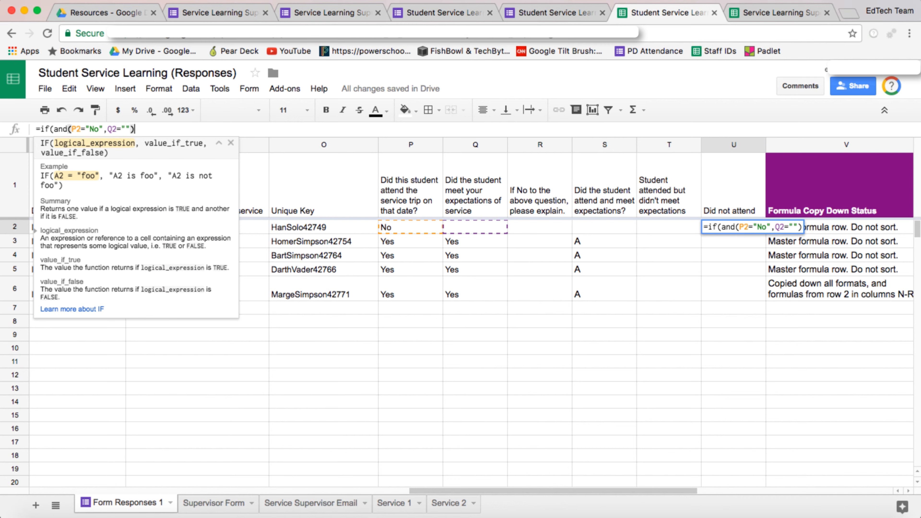
type("=")
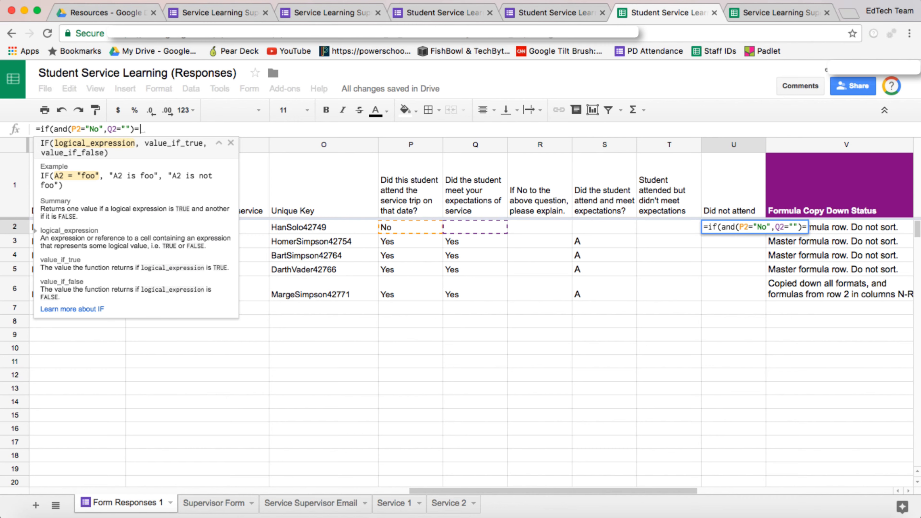
type("TRUE")
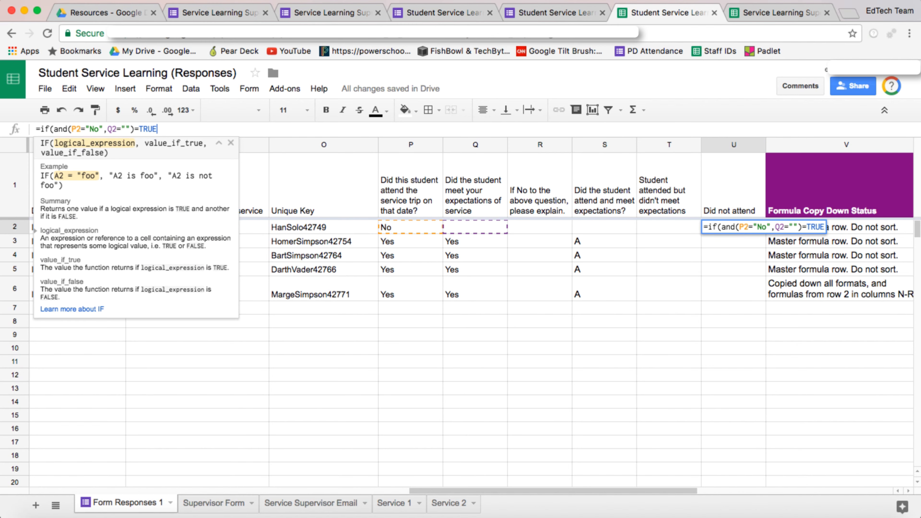
type(",\"A\",")
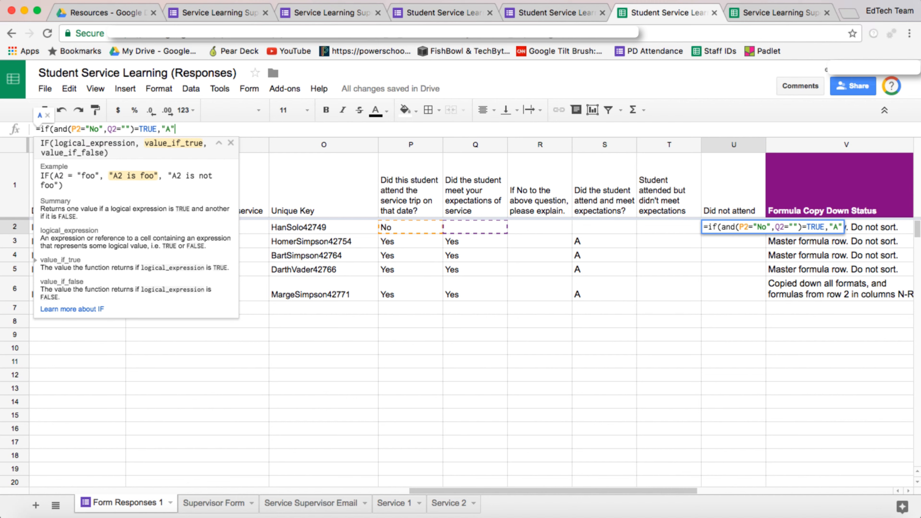
type("\"\")")
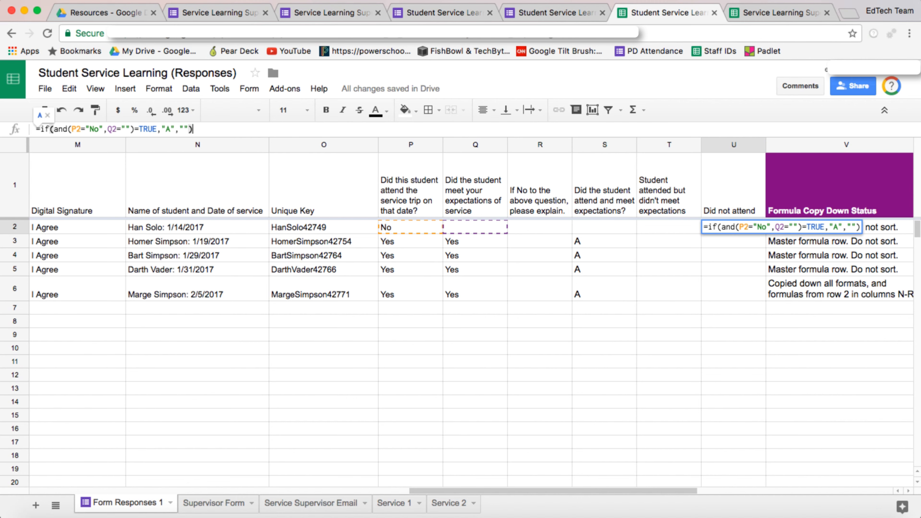
key("Return")
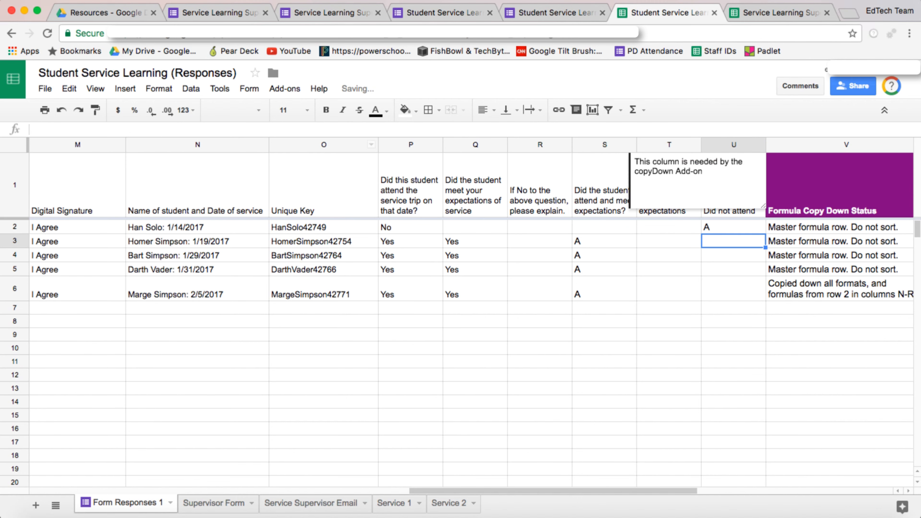
key("Up")
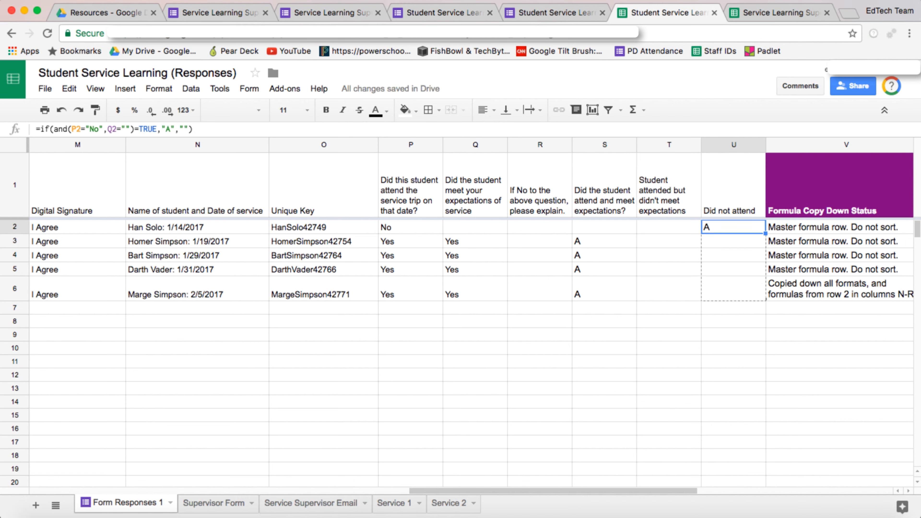
left_click_drag(765, 234, 765, 299)
- Insert a column after column U and title it "Flag"
left_click(723, 144)
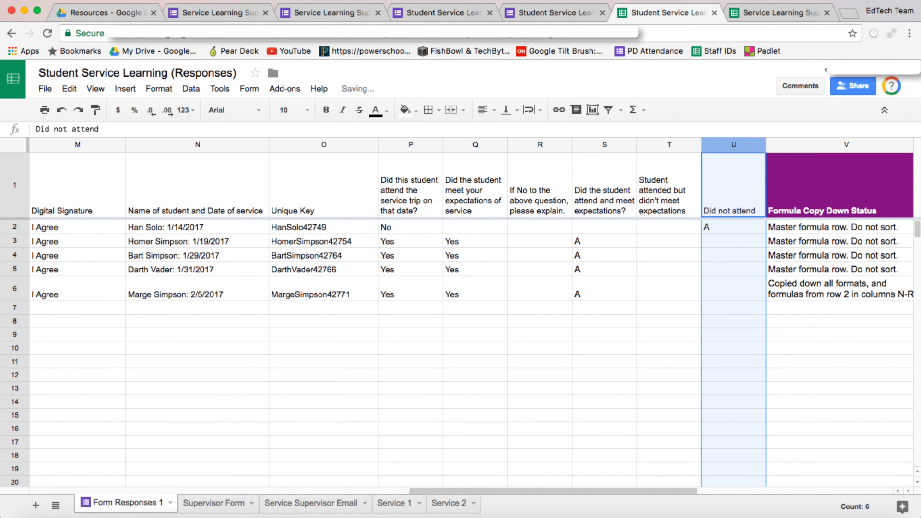
right_click(723, 144)
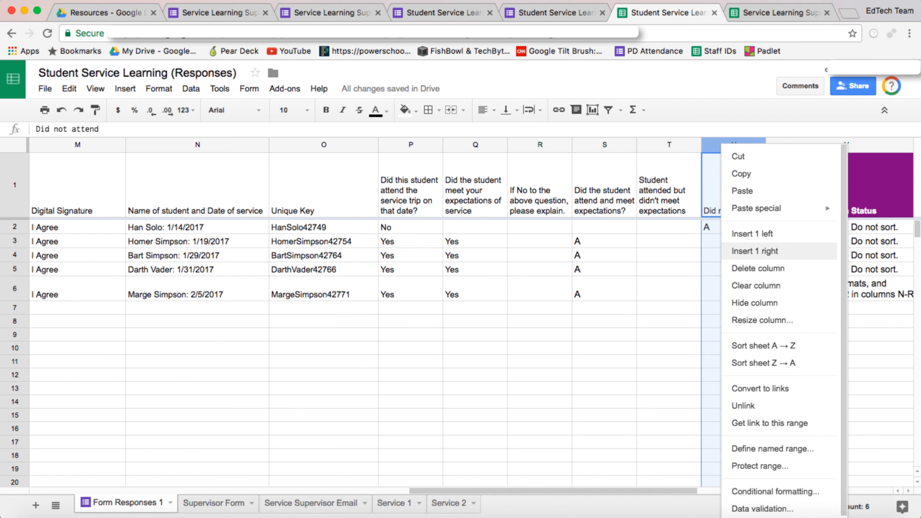
left_click(755, 250)
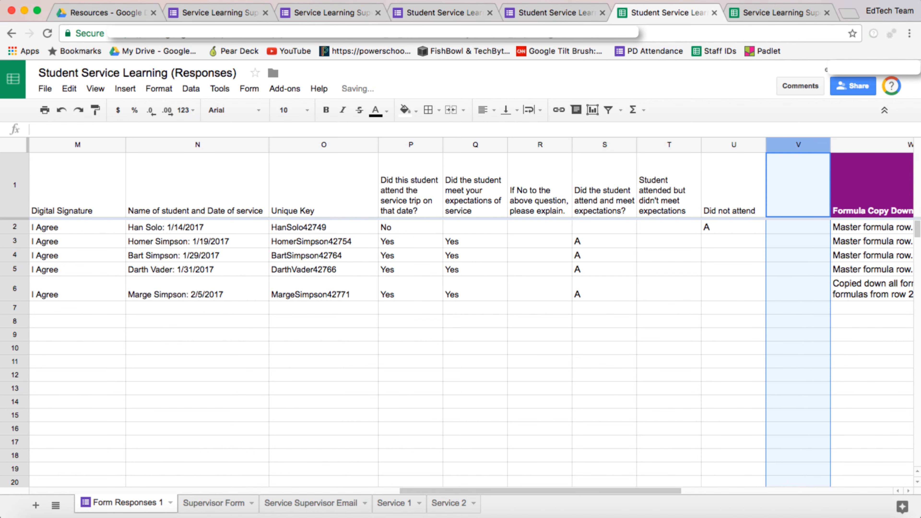
left_click(797, 185)
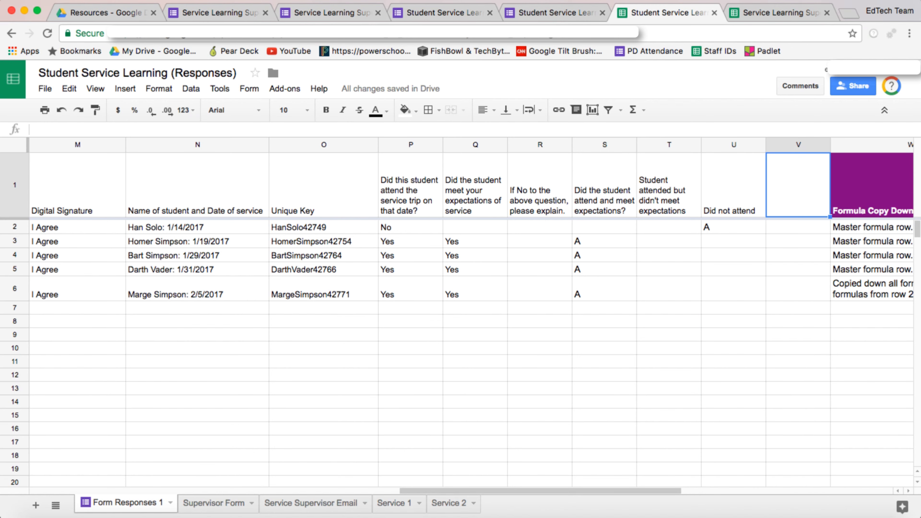
type("Flag")
key("Return")
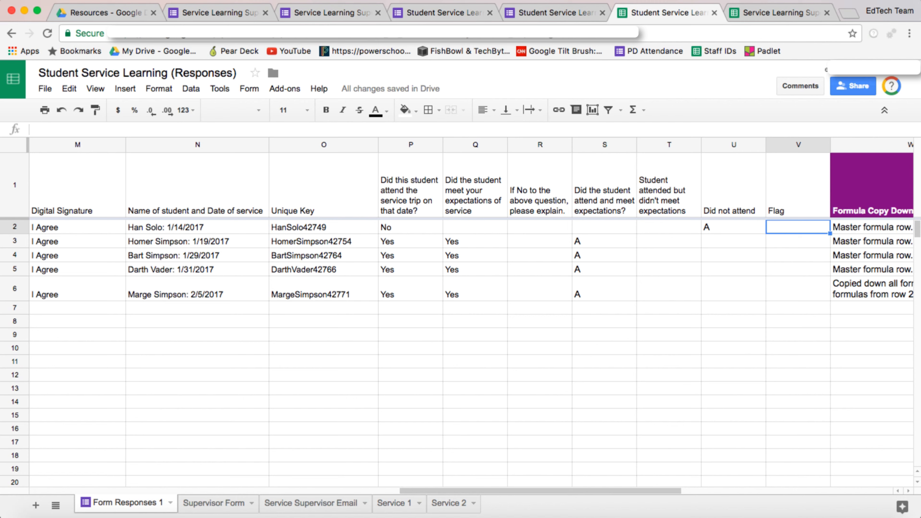
- Enter the formula =S2&T2&U2 in V2 to combine the three status columns into the flag
type("=")
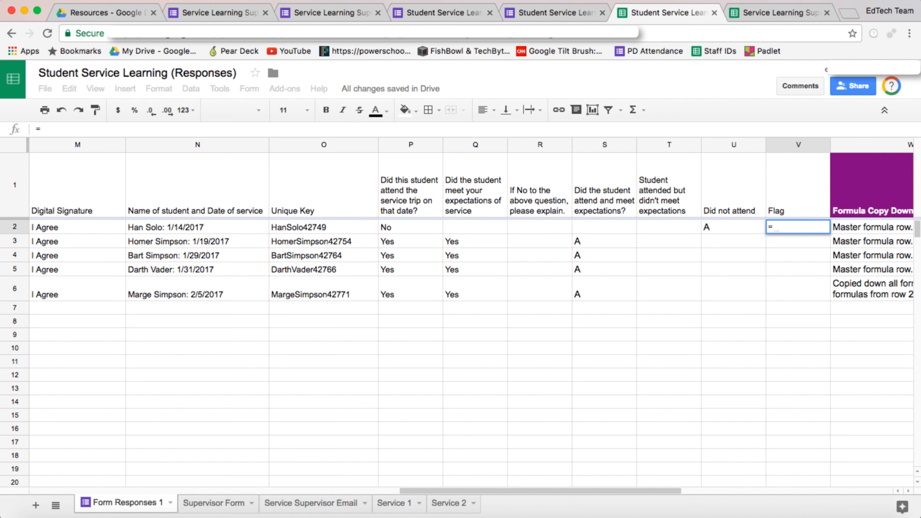
key("Escape")
type("=")
left_click(605, 227)
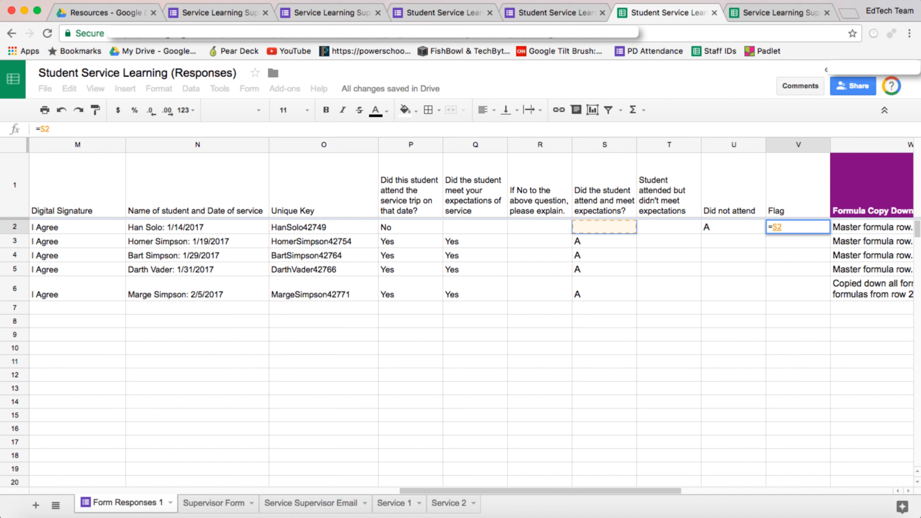
type("&")
left_click(669, 228)
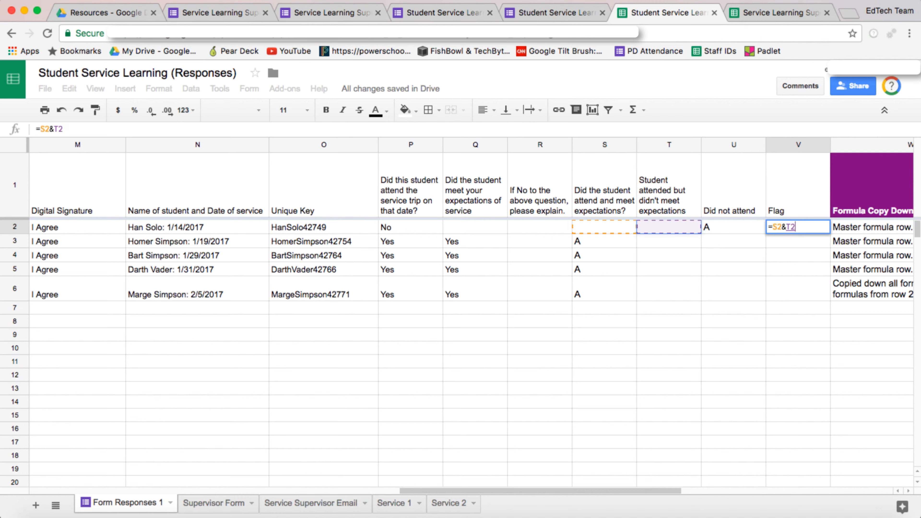
type("&")
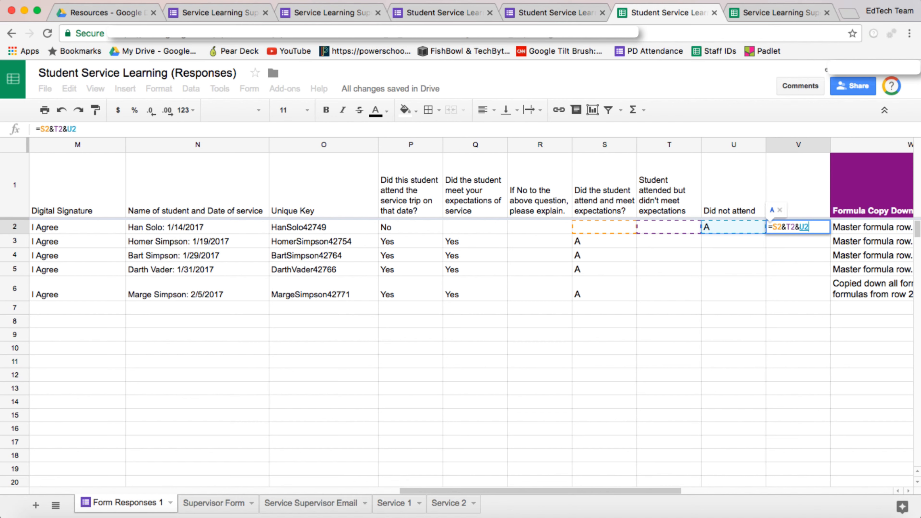
key("Return")
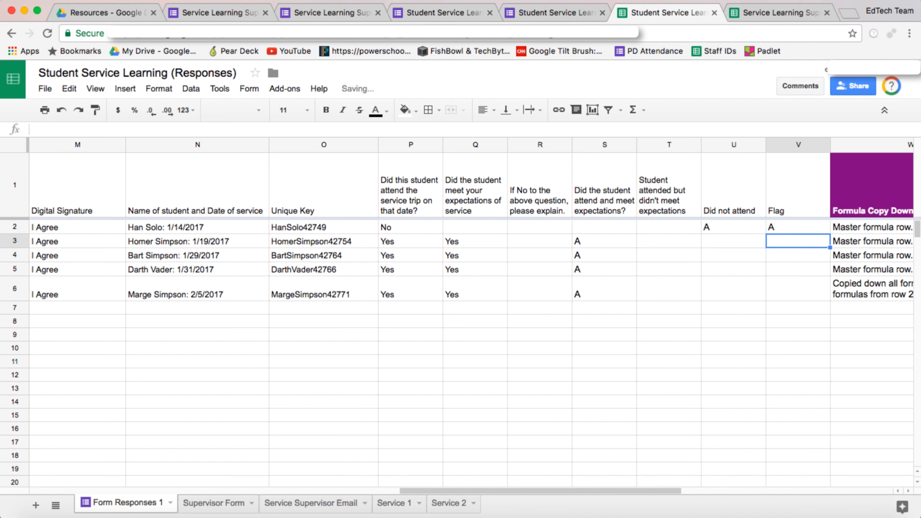
- Fill the flag formula from V2 down through V6 and check the formula in V6
left_click(798, 227)
left_click_drag(830, 234, 830, 300)
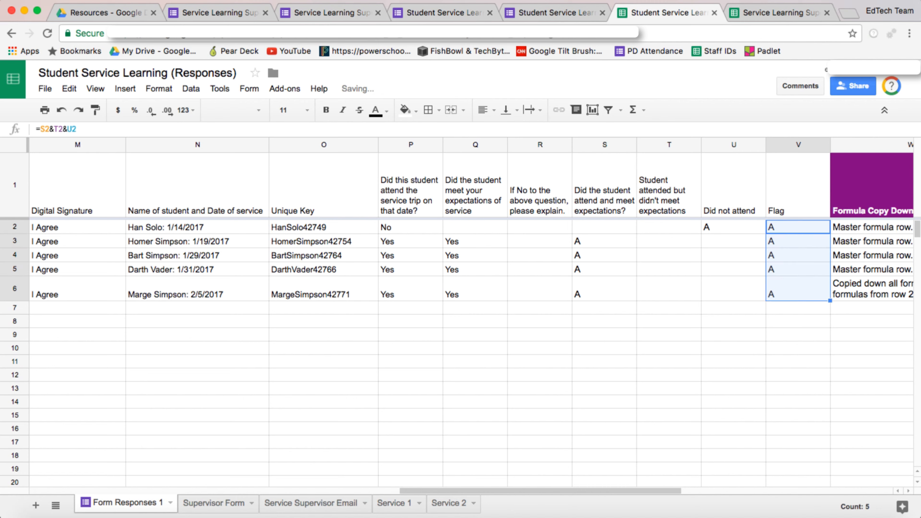
left_click(798, 289)
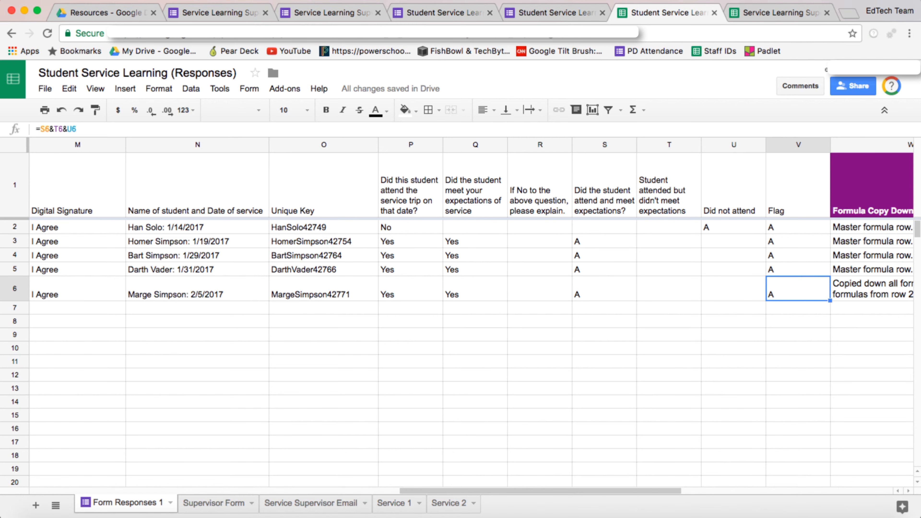
- Change the end of the Service 1 sheet's A1 query to &""" and V=""""",1) to filter for empty flags with one header row
left_click(394, 502)
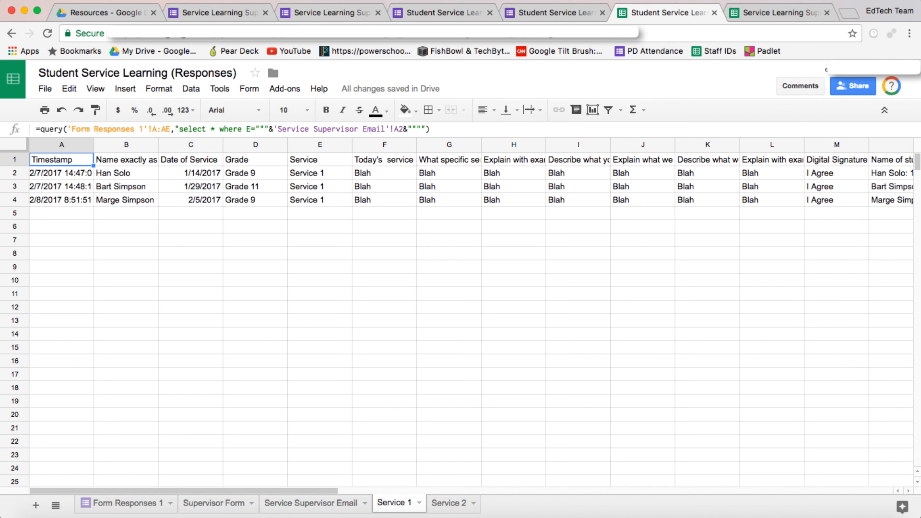
left_click(426, 129)
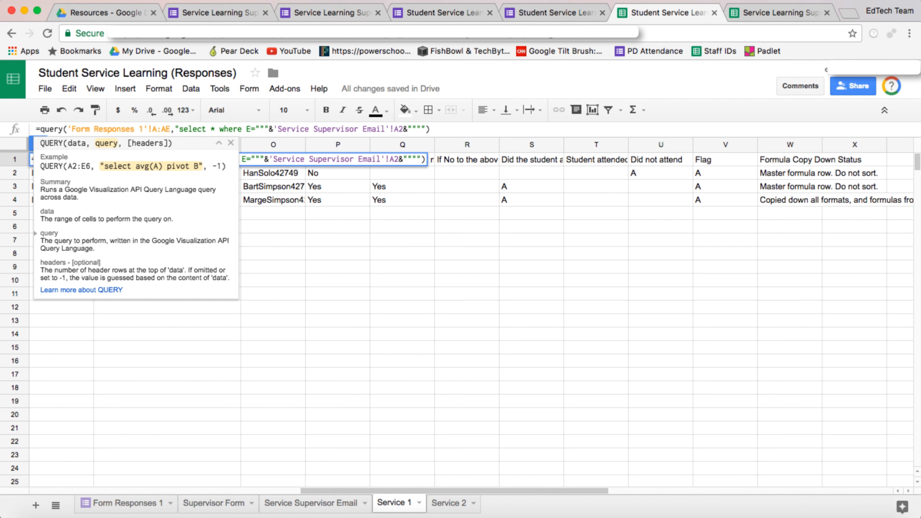
key("BackSpace")
type("and V=")
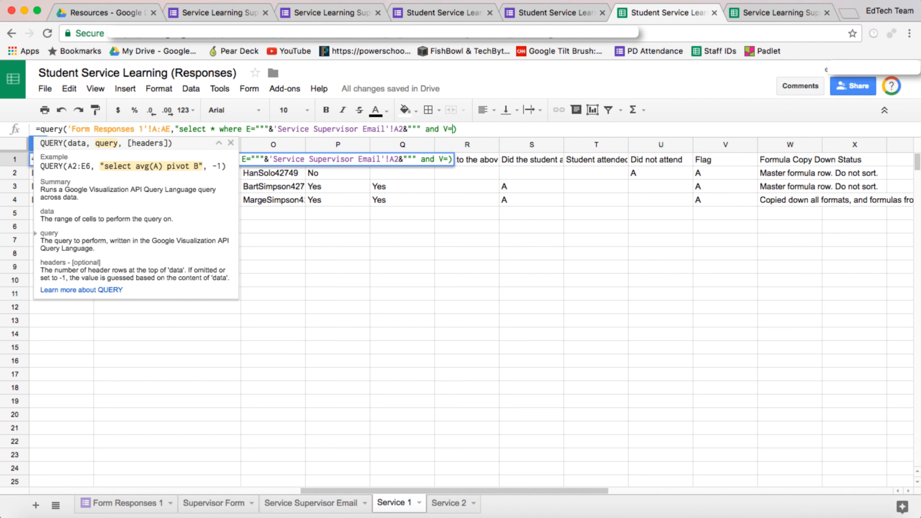
type("\"\"\"\"\"")
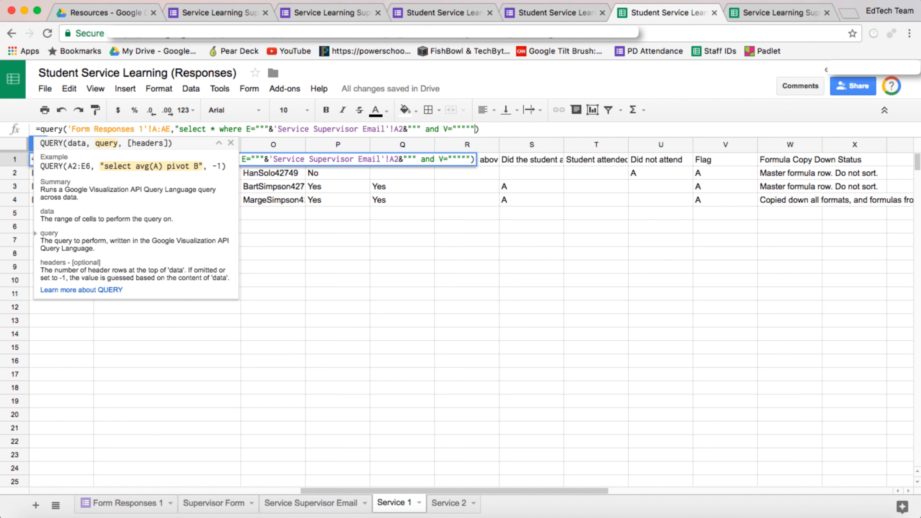
type(",1")
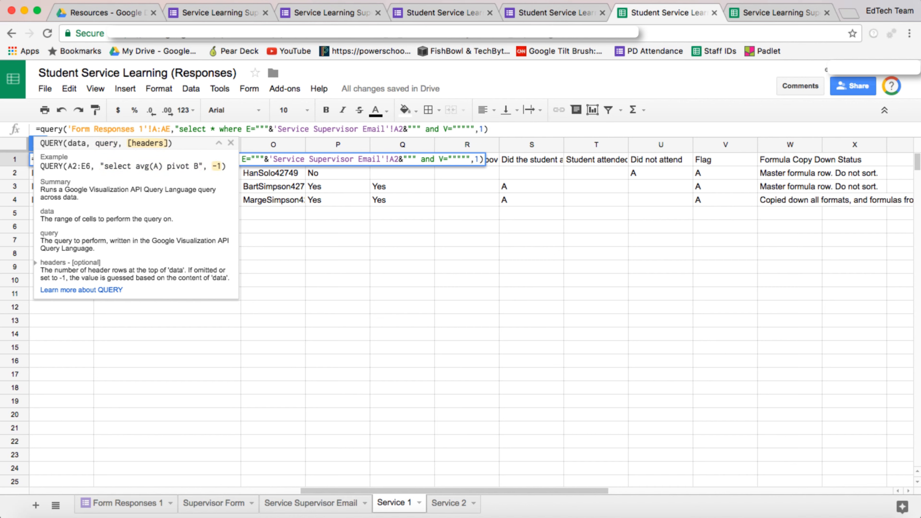
key("Return")
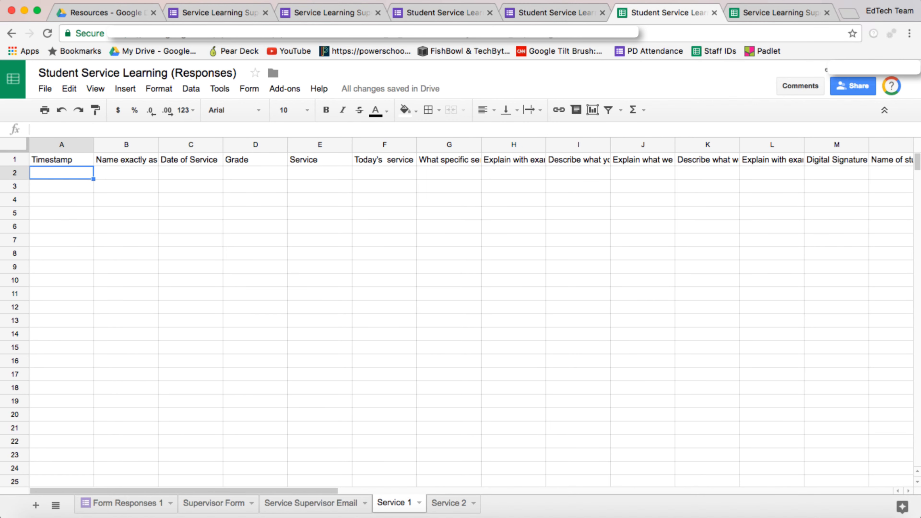
- In the Service Learning Supervisor Confirmation (Responses) spreadsheet, clear the attendance and expectations answers in E6 and F6
left_click(781, 13)
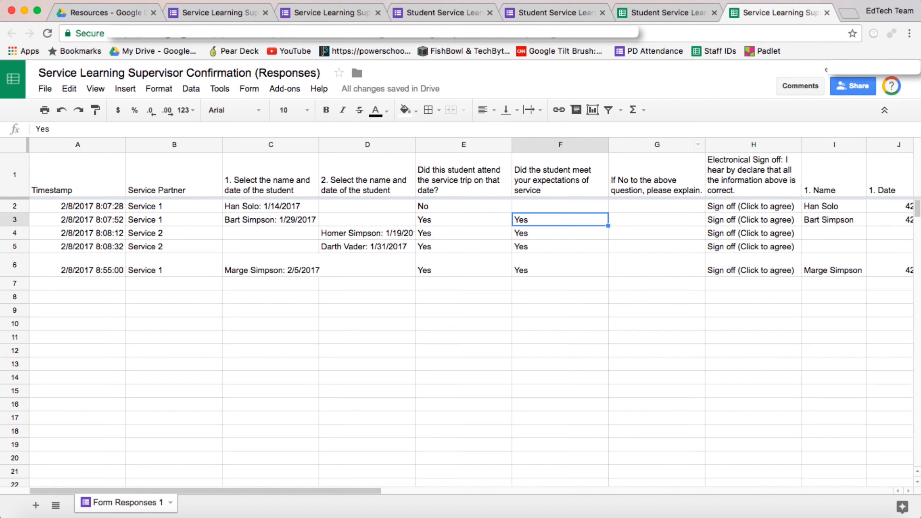
left_click(464, 265)
key("Delete")
left_click(560, 266)
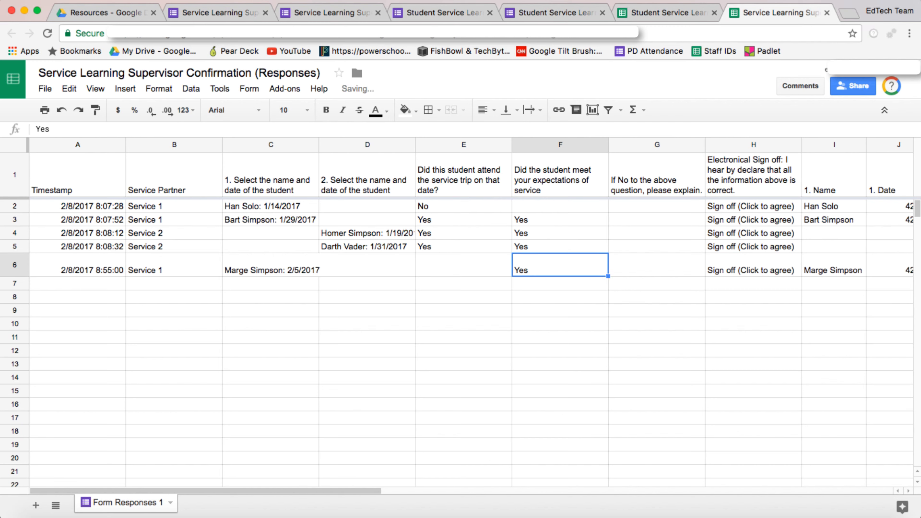
key("Delete")
- Back in the student responses spreadsheet, compare the row listed on the Service 1 sheet with the Flag column on Form Responses 1
left_click(667, 13)
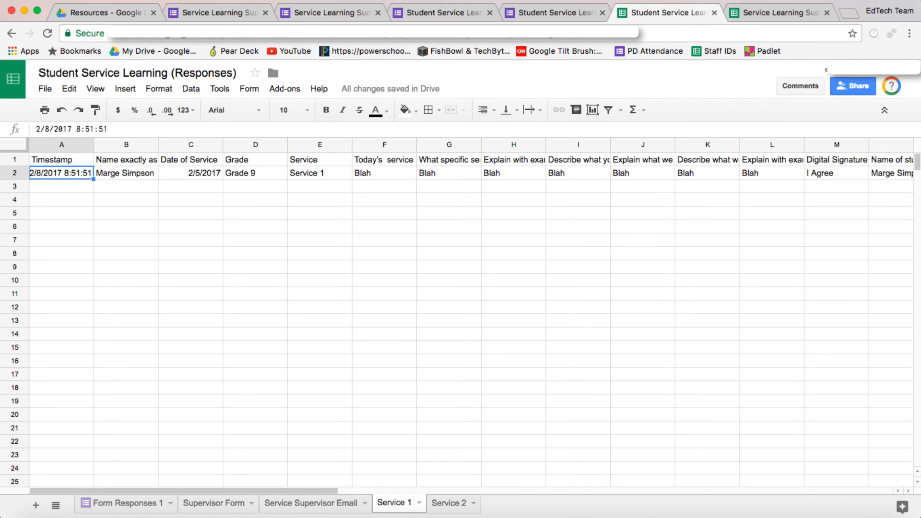
scroll(471, 312, "right", 10)
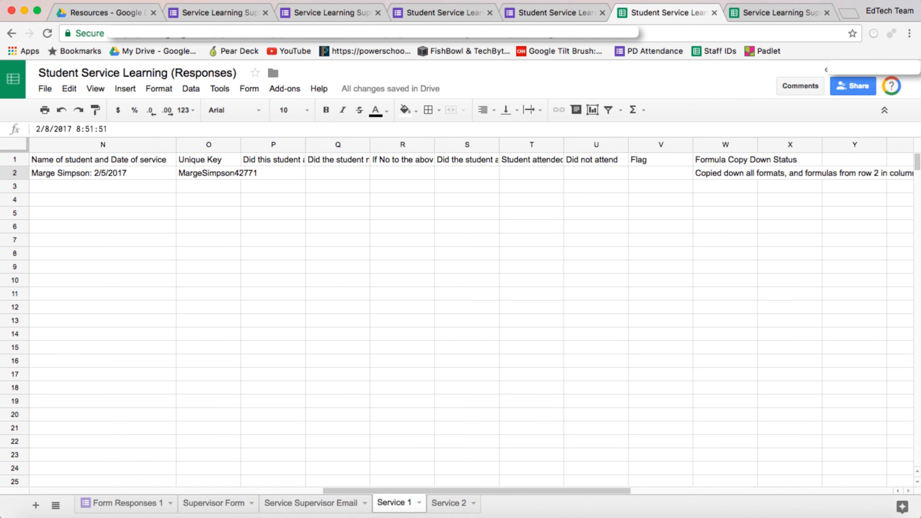
left_click(128, 503)
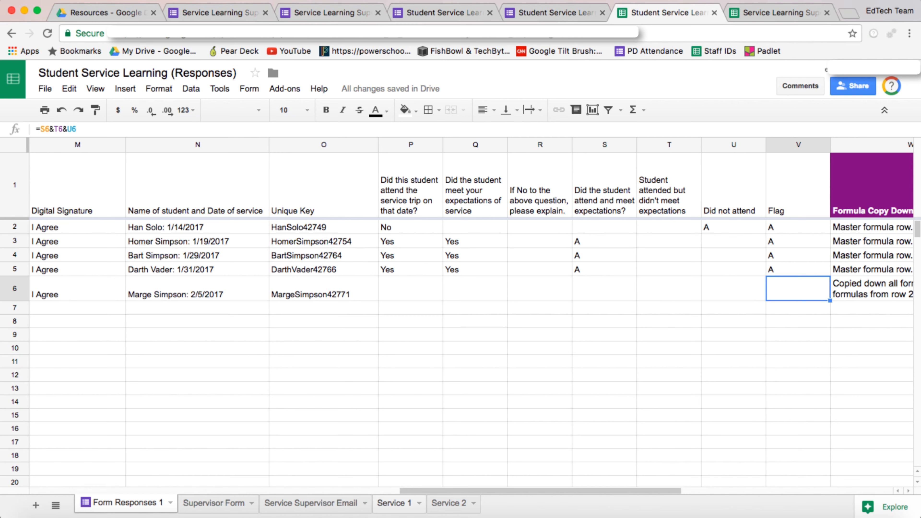
left_click(394, 502)
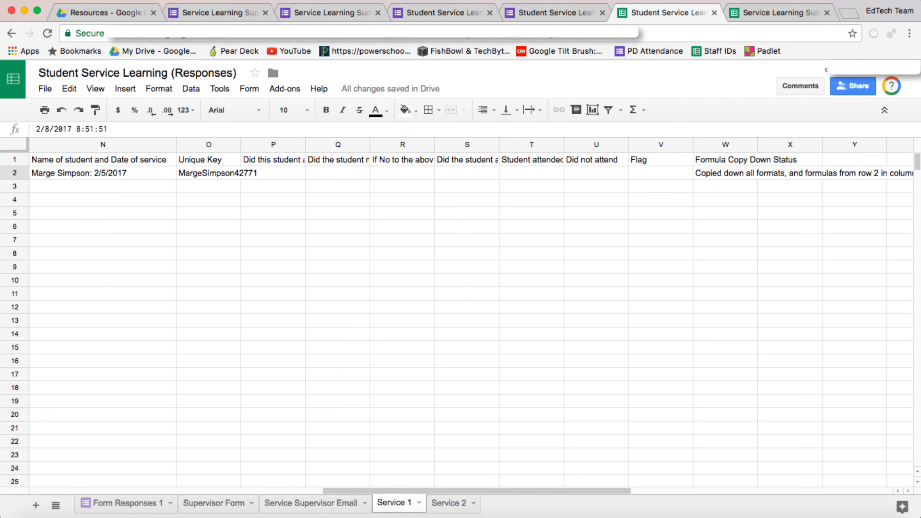
scroll(472, 320, "left", 12)
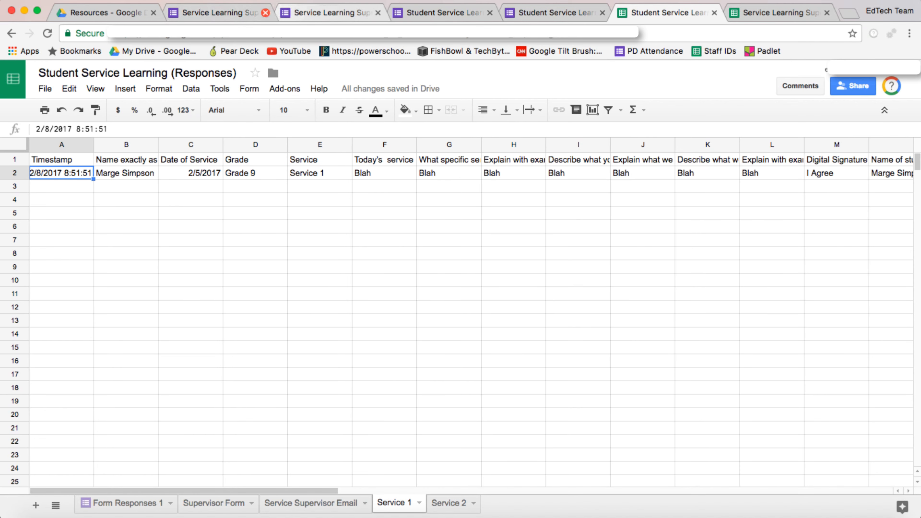
- Start formRanger in the Service Learning Supervisor Confirmation form to refresh the student name and date choices, and close its panel
left_click(219, 13)
scroll(301, 358, "down", 2)
scroll(327, 309, "down", 1)
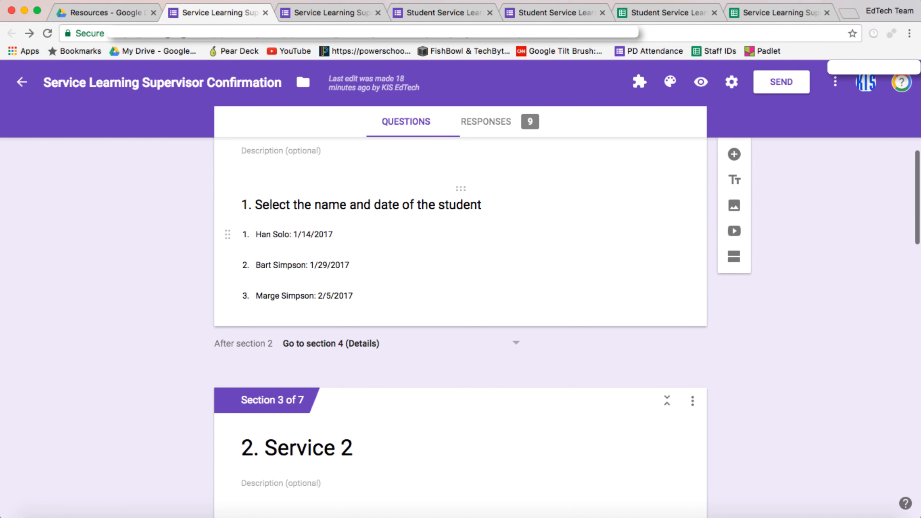
scroll(290, 234, "up", 1)
left_click(639, 82)
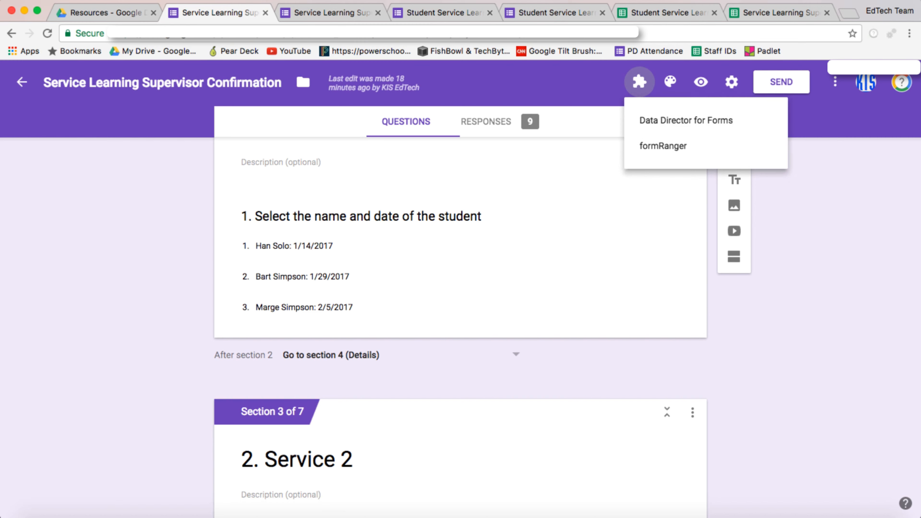
left_click(663, 146)
left_click(427, 145)
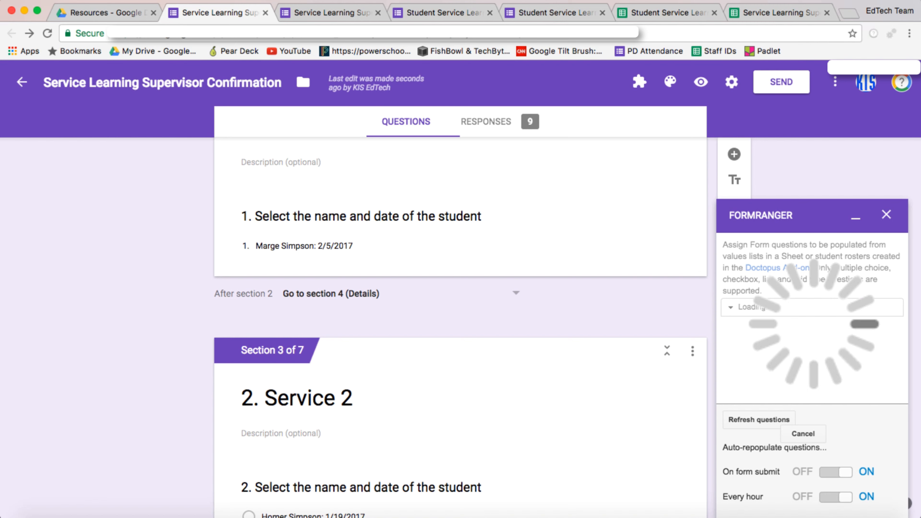
left_click(886, 214)
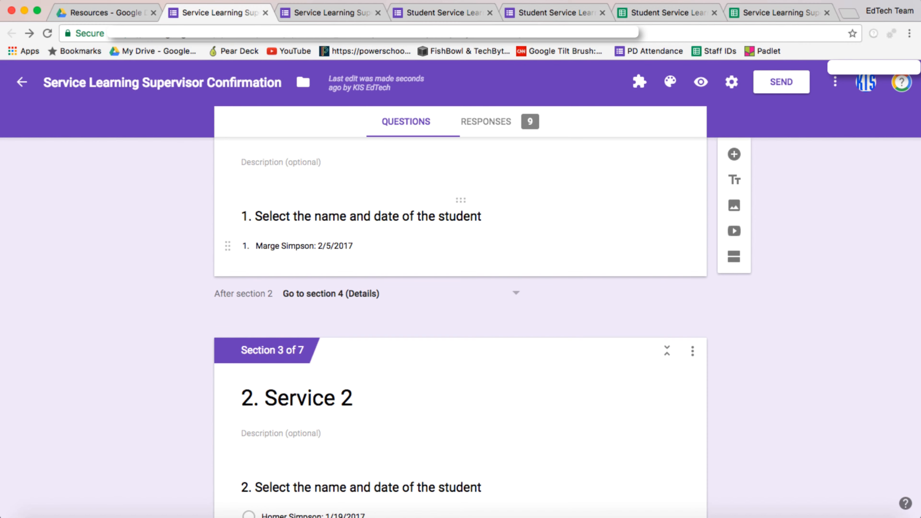
- In the student responses spreadsheet, change the end of the Service 2 sheet's A1 query to &""" and V=""""",1)
left_click(669, 13)
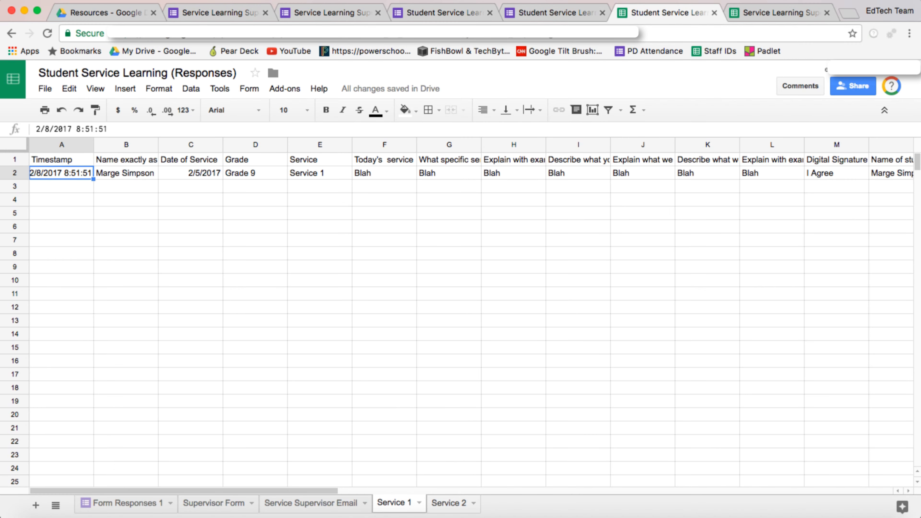
left_click(448, 503)
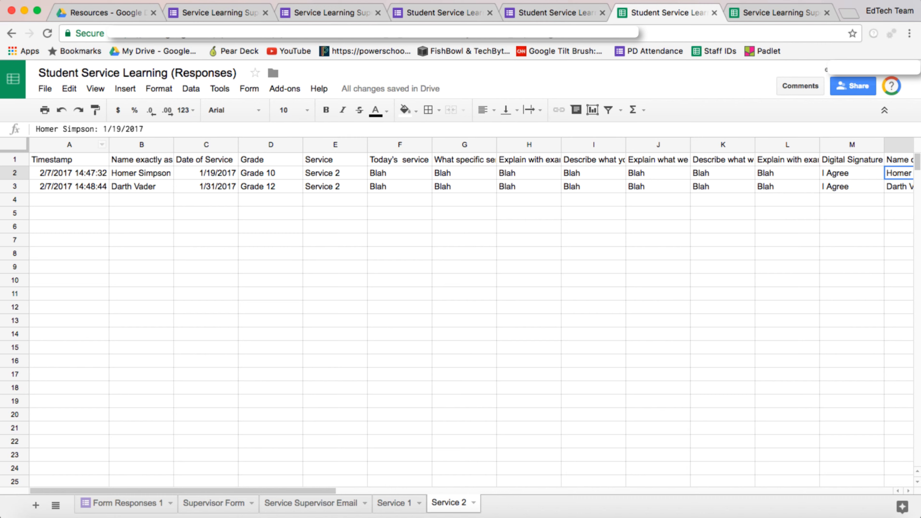
left_click(70, 160)
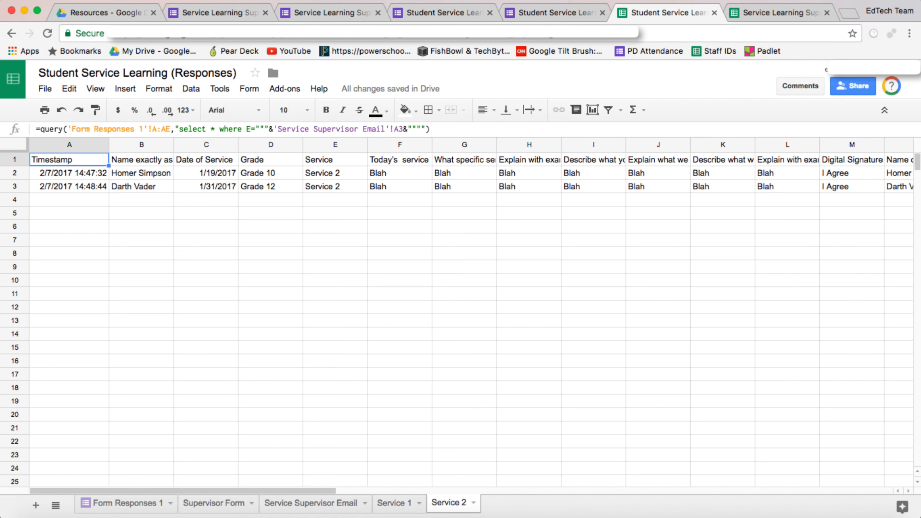
left_click(426, 129)
key("BackSpace")
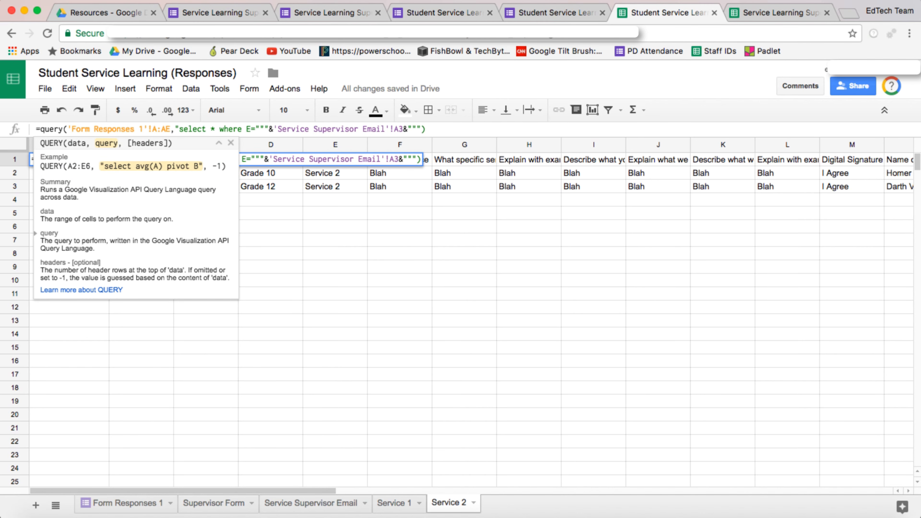
type("and")
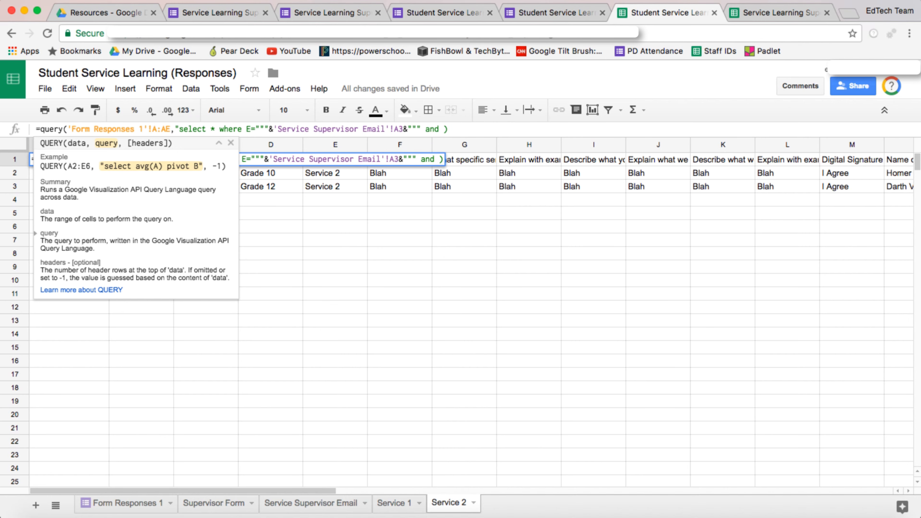
scroll(544, 312, "right", 10)
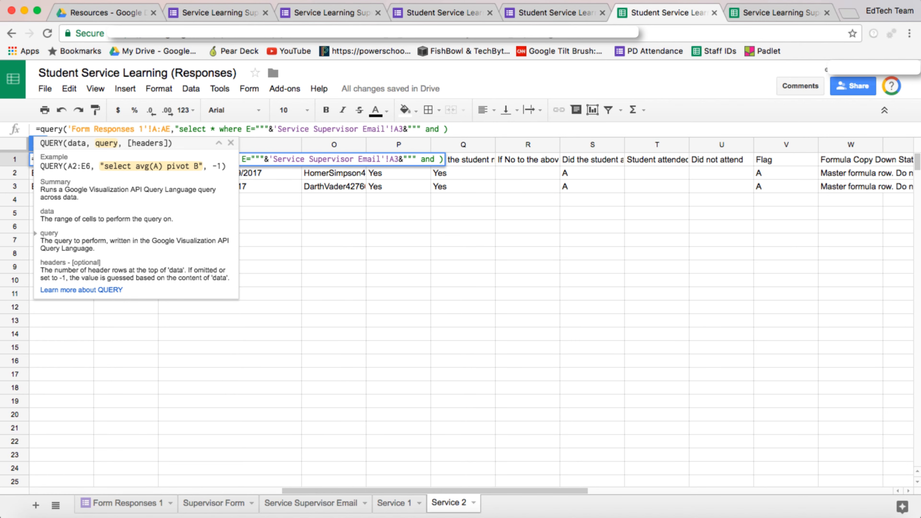
type("V=\"\"\"\"")
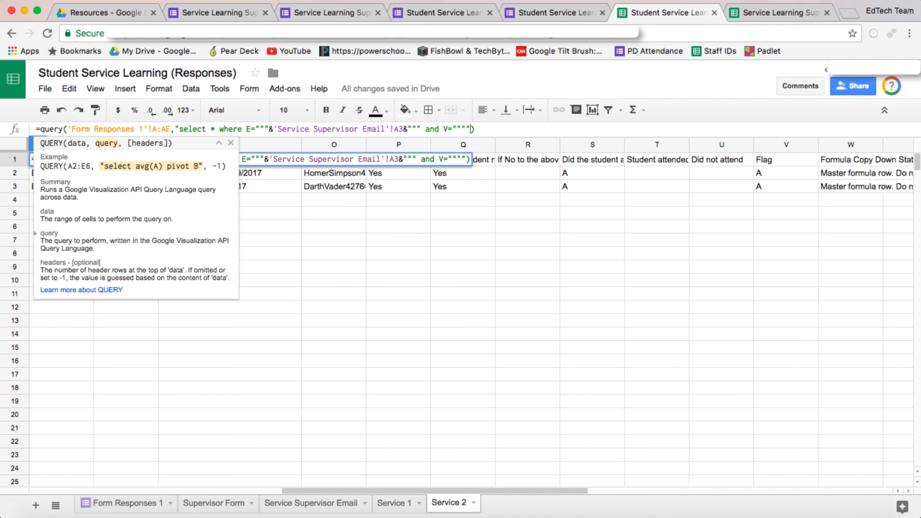
type("\",1")
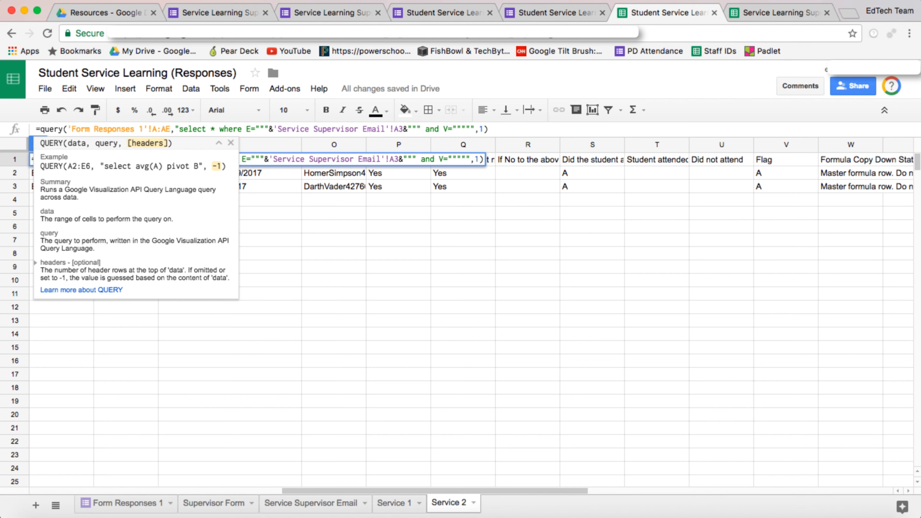
key("Return")
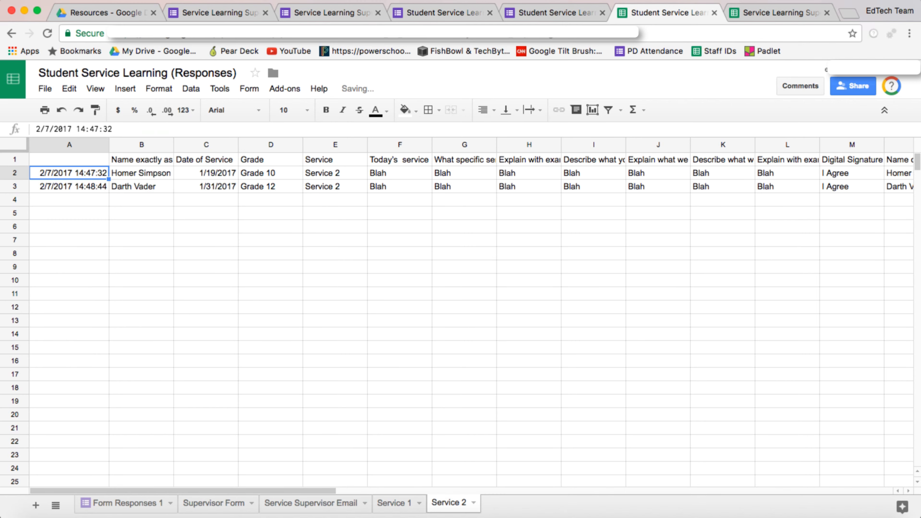
- Check the filtered rows across the Service 2 sheet's columns, and return to the Form Responses 1 sheet
scroll(471, 312, "right", 10)
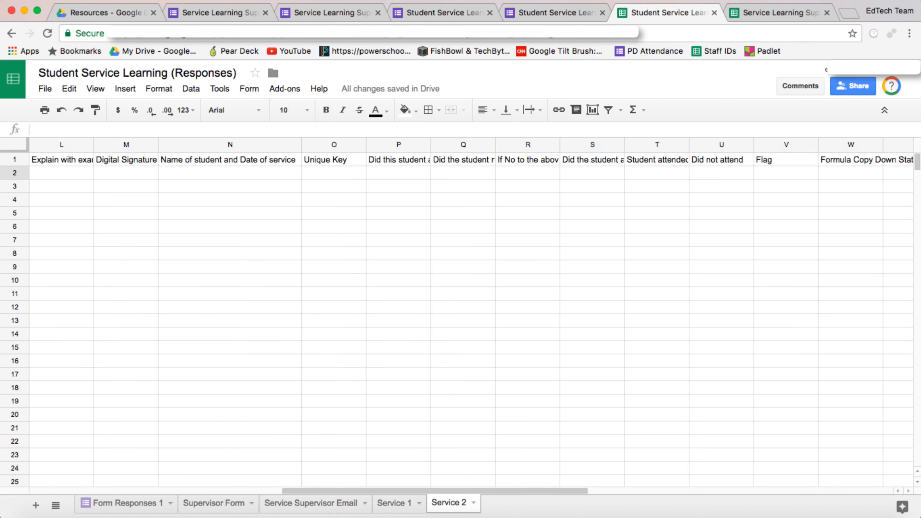
scroll(471, 312, "left", 10)
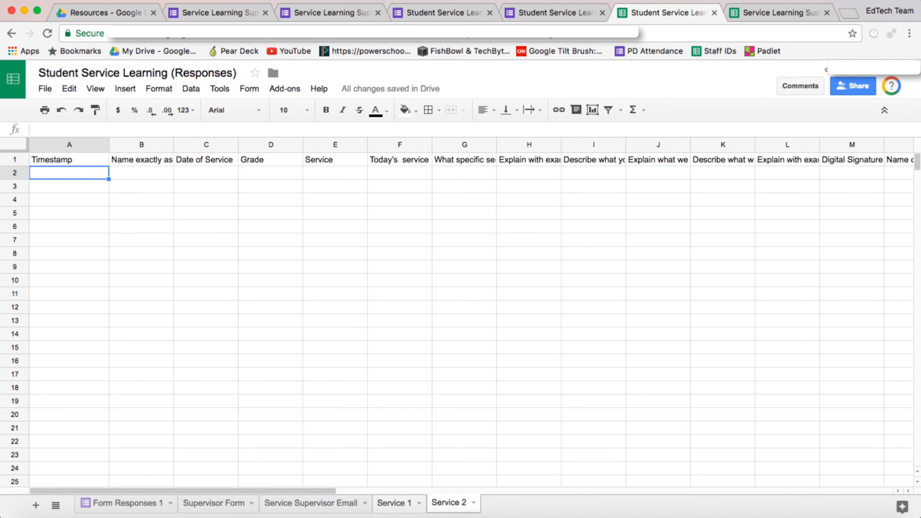
left_click(394, 503)
left_click(127, 503)
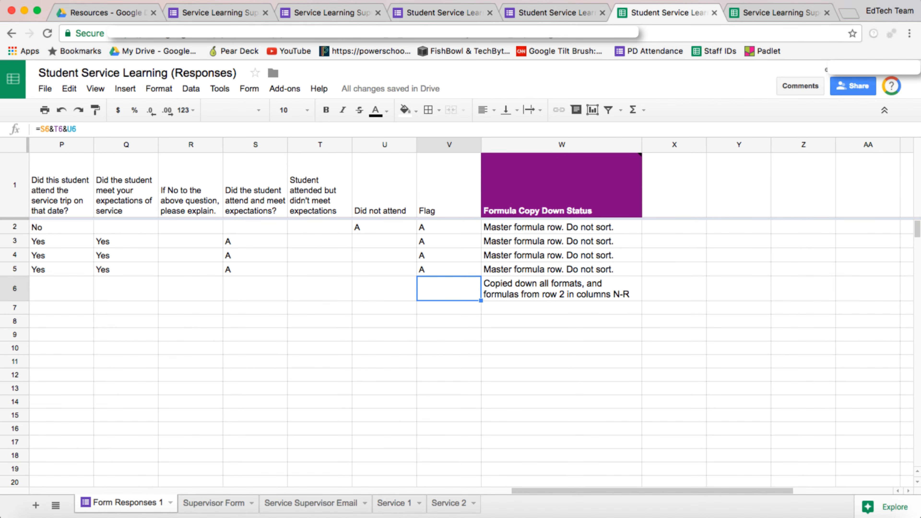